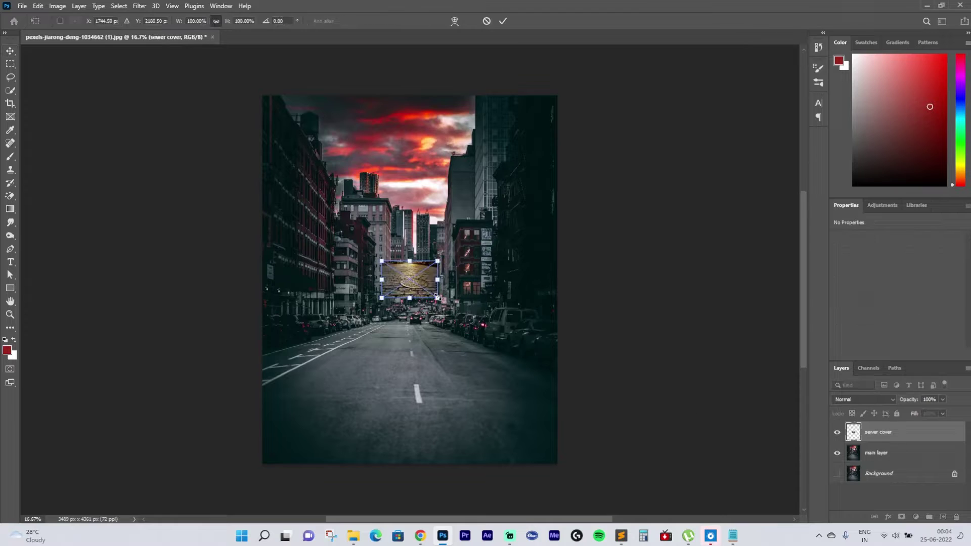
# Scale the sewer cover image to about 413% and position it over the road, using 53% layer opacity as a placement guide.
pyautogui.moveTo(437, 297); pyautogui.dragTo(411, 384)
pyautogui.click(943, 399)
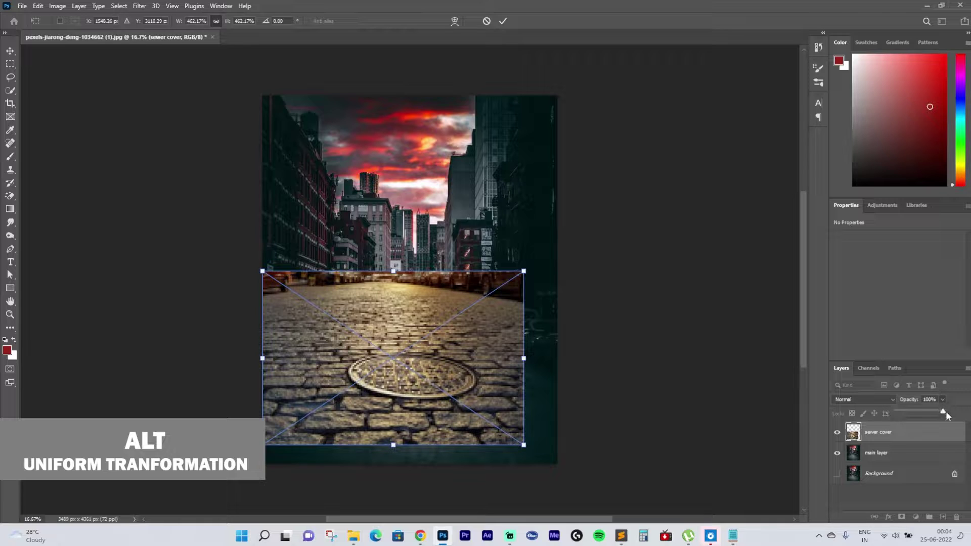
pyautogui.moveTo(946, 411); pyautogui.dragTo(921, 412)
pyautogui.moveTo(405, 379)
pyautogui.mouseDown()
pyautogui.moveTo(387, 380)
pyautogui.moveTo(398, 380)
pyautogui.mouseUp()
pyautogui.moveTo(250, 269); pyautogui.dragTo(281, 289)
pyautogui.moveTo(341, 354); pyautogui.dragTo(339, 345)
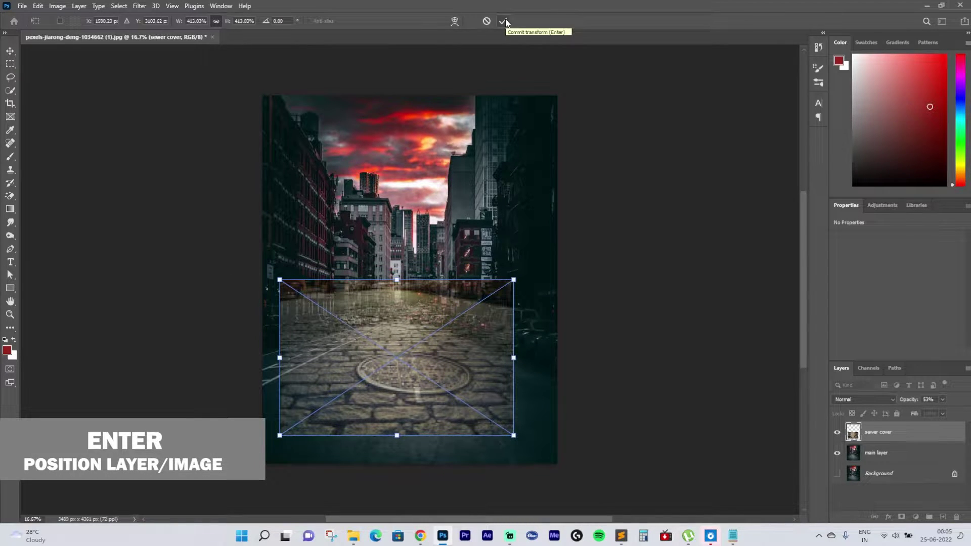
pyautogui.click(506, 21)
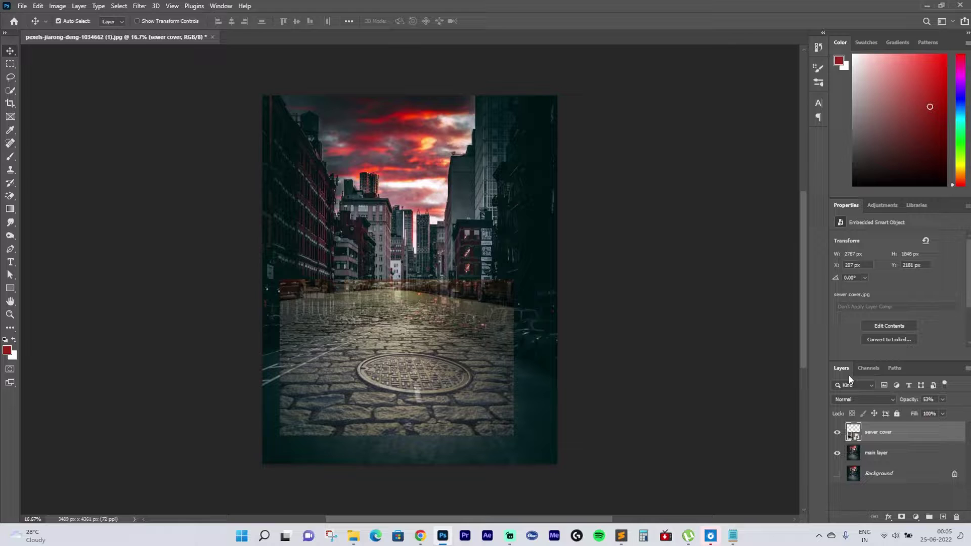
# Restore the sewer cover layer to 100% opacity and add a layer mask to it.
pyautogui.click(944, 399)
pyautogui.moveTo(942, 411); pyautogui.dragTo(964, 411)
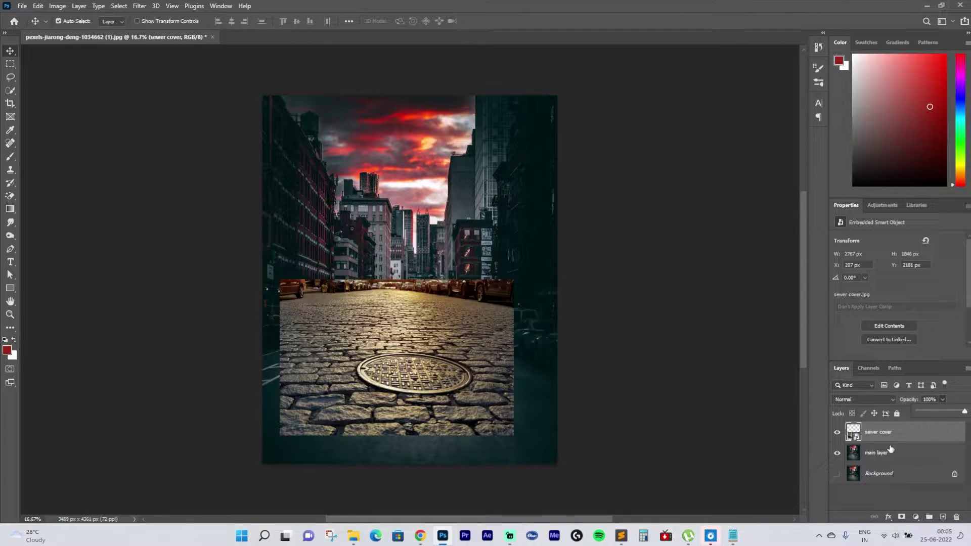
pyautogui.click(902, 517)
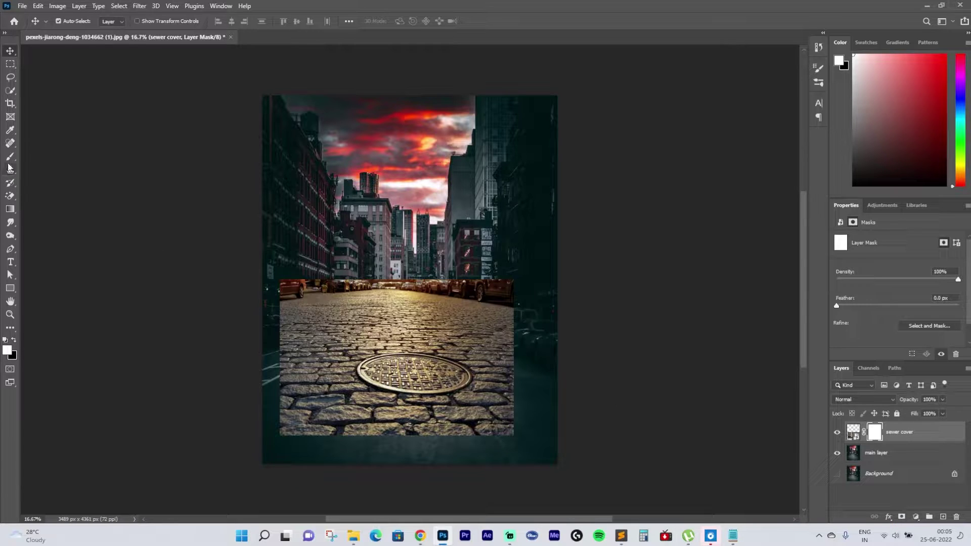
# Set up a Soft Round brush with 35% opacity, 55% flow, 25% smoothing and black as the foreground color.
pyautogui.press('b')
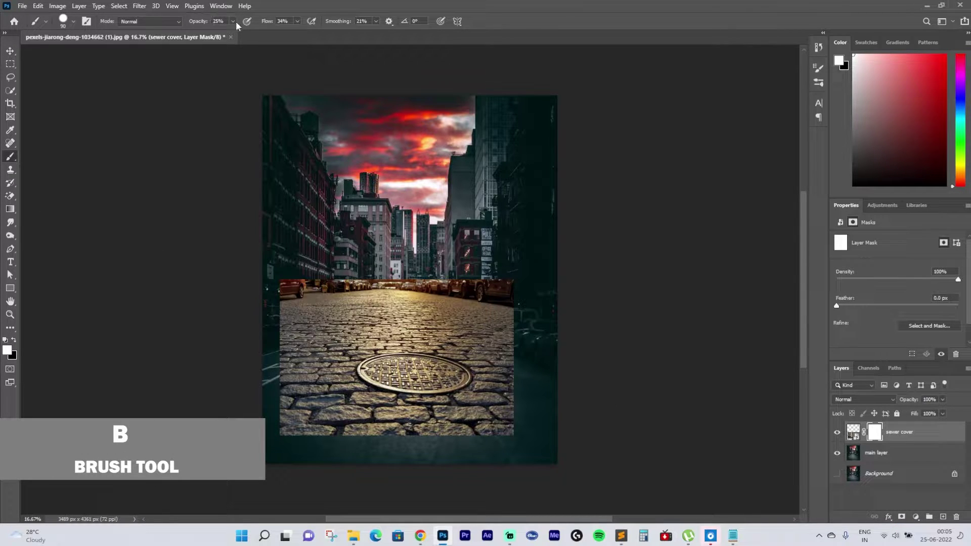
pyautogui.click(233, 21)
pyautogui.moveTo(233, 31); pyautogui.dragTo(237, 33)
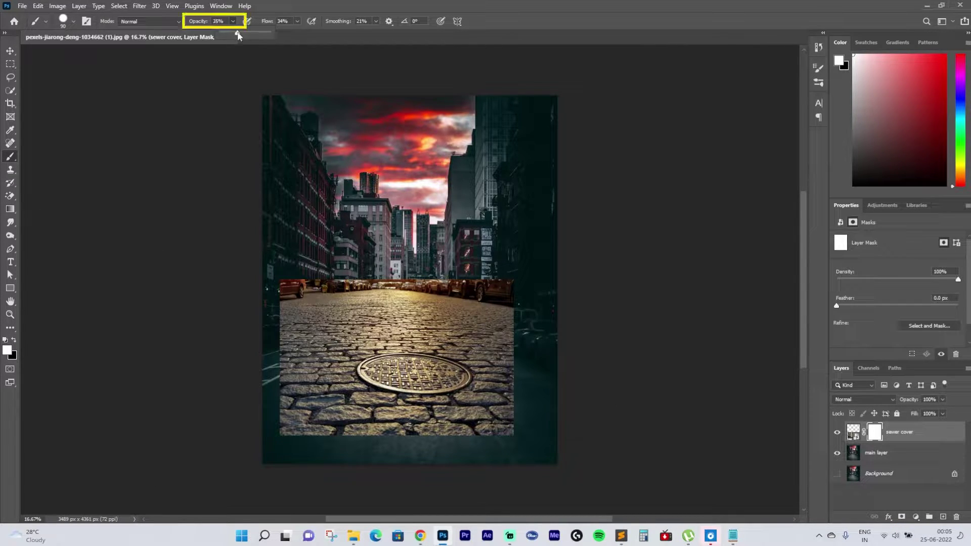
pyautogui.click(73, 21)
pyautogui.click(83, 151)
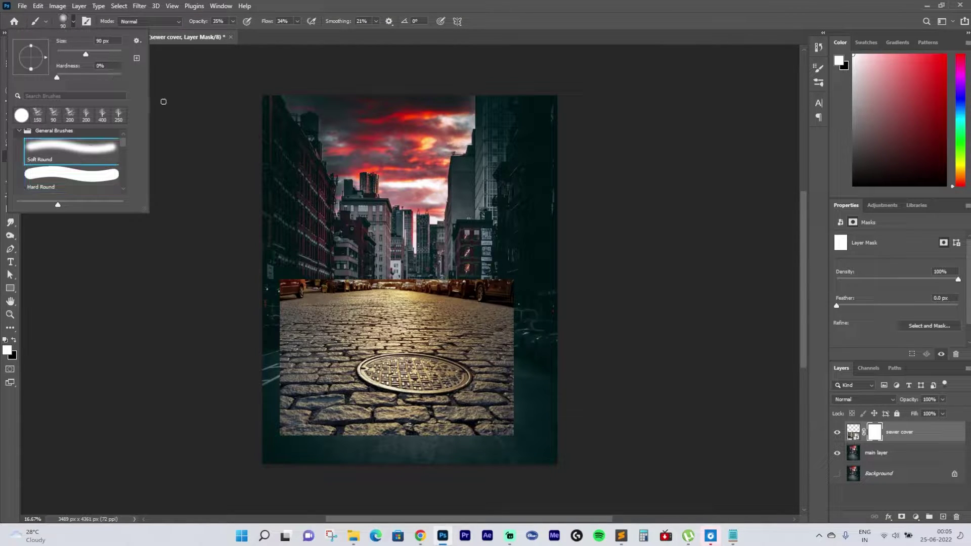
pyautogui.click(298, 21)
pyautogui.click(299, 21)
pyautogui.moveTo(299, 35); pyautogui.dragTo(305, 33)
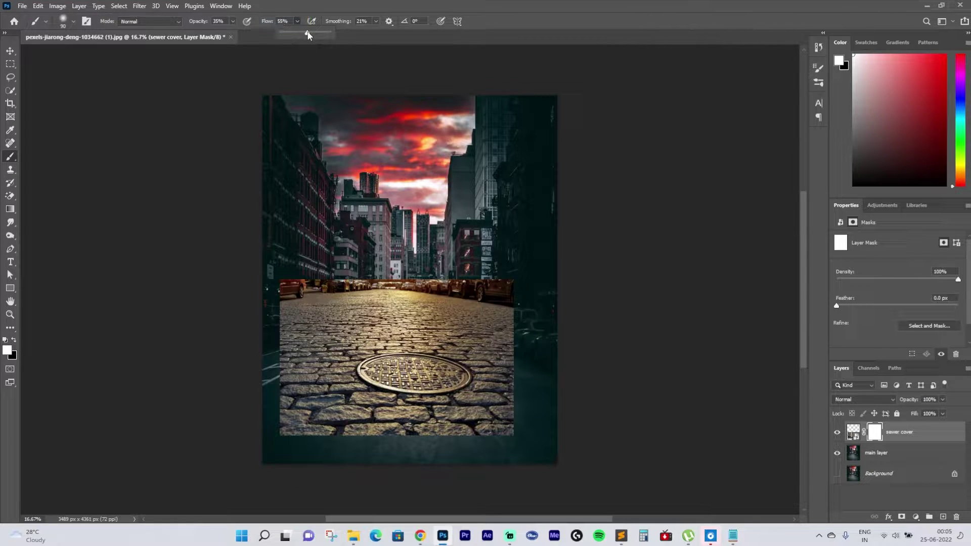
pyautogui.click(376, 21)
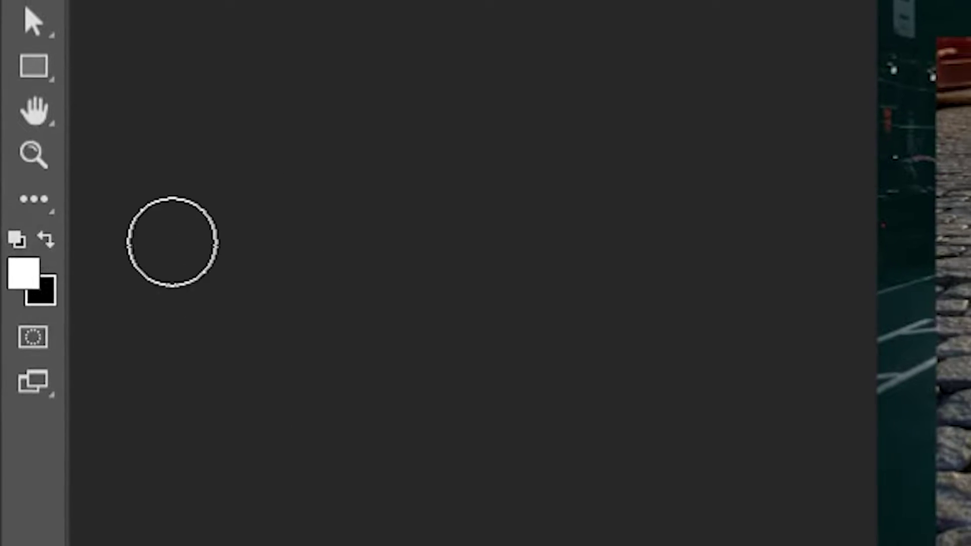
pyautogui.press('x')
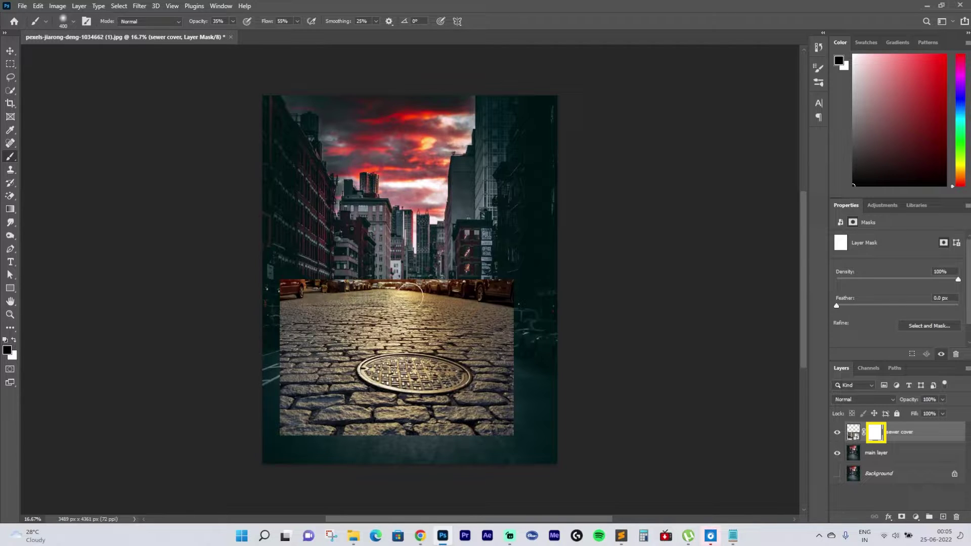
# Fade the upper and left edges of the cobblestone image on its mask, enlarging the brush to 600 px.
pyautogui.moveTo(410, 295)
pyautogui.mouseDown()
pyautogui.moveTo(317, 305)
pyautogui.moveTo(397, 305)
pyautogui.moveTo(364, 309)
pyautogui.moveTo(381, 304)
pyautogui.moveTo(225, 308)
pyautogui.moveTo(323, 295)
pyautogui.moveTo(299, 297)
pyautogui.moveTo(473, 294)
pyautogui.moveTo(529, 299)
pyautogui.moveTo(393, 305)
pyautogui.moveTo(411, 294)
pyautogui.moveTo(536, 319)
pyautogui.moveTo(410, 303)
pyautogui.moveTo(472, 301)
pyautogui.moveTo(440, 303)
pyautogui.mouseUp()
pyautogui.press(']')
pyautogui.press(']')
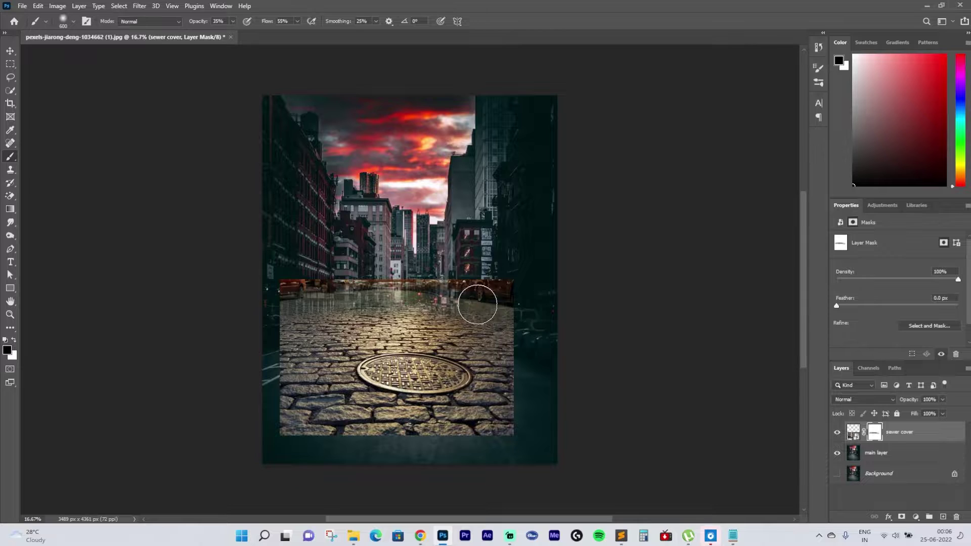
pyautogui.moveTo(232, 21); pyautogui.dragTo(240, 33)
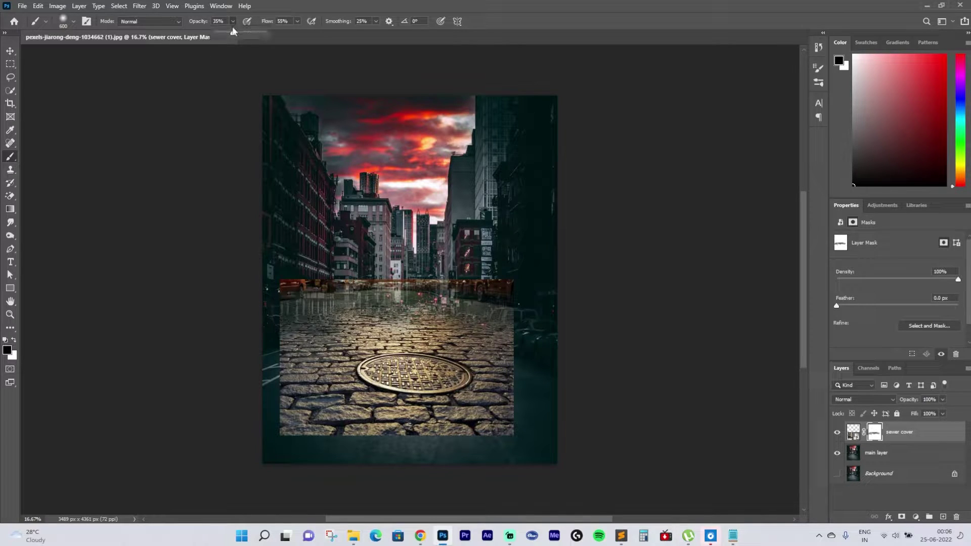
pyautogui.moveTo(296, 21); pyautogui.dragTo(303, 33)
pyautogui.moveTo(298, 324); pyautogui.dragTo(290, 400)
# Raise brush opacity and flow to 100% and mask out the cobblestone street and cars surrounding the manhole cover.
pyautogui.moveTo(233, 20); pyautogui.dragTo(253, 32)
pyautogui.moveTo(297, 20); pyautogui.dragTo(317, 32)
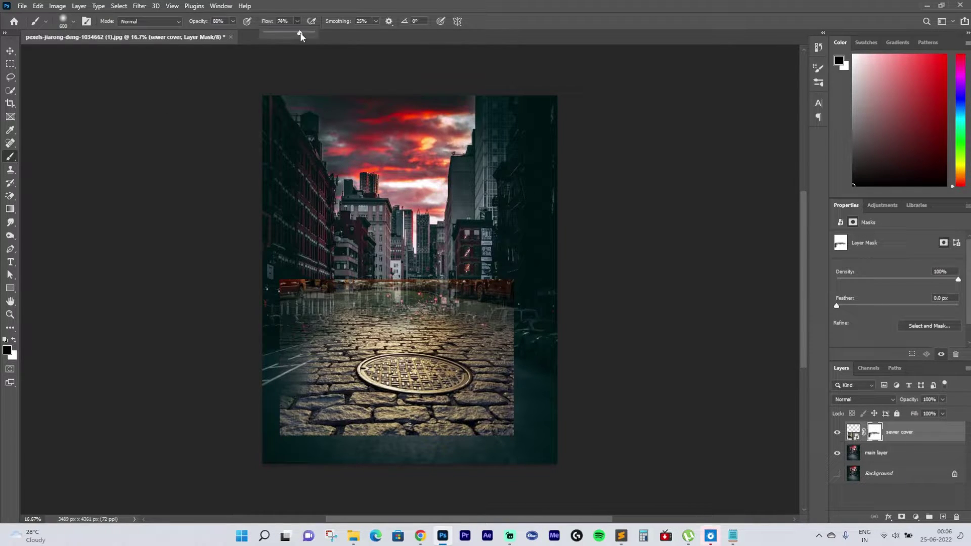
pyautogui.moveTo(285, 298)
pyautogui.mouseDown()
pyautogui.moveTo(469, 290)
pyautogui.moveTo(510, 354)
pyautogui.mouseUp()
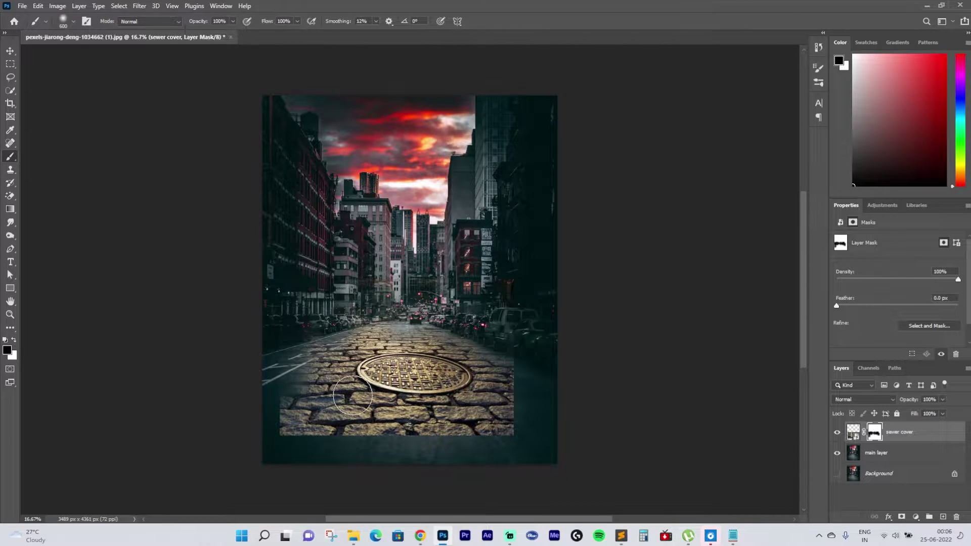
pyautogui.moveTo(352, 395)
pyautogui.mouseDown()
pyautogui.moveTo(429, 450)
pyautogui.moveTo(509, 392)
pyautogui.mouseUp()
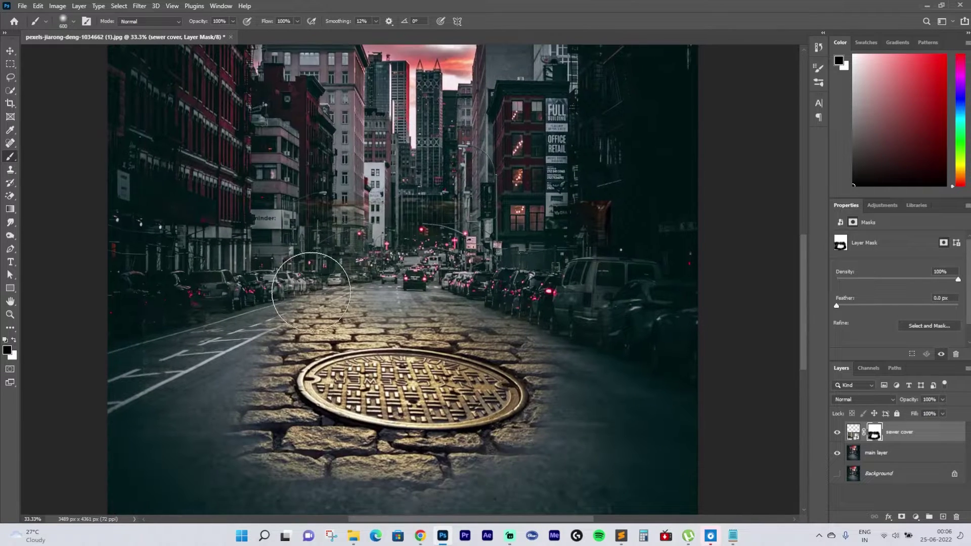
pyautogui.moveTo(311, 291)
pyautogui.mouseDown()
pyautogui.moveTo(358, 481)
pyautogui.moveTo(546, 353)
pyautogui.moveTo(494, 451)
pyautogui.mouseUp()
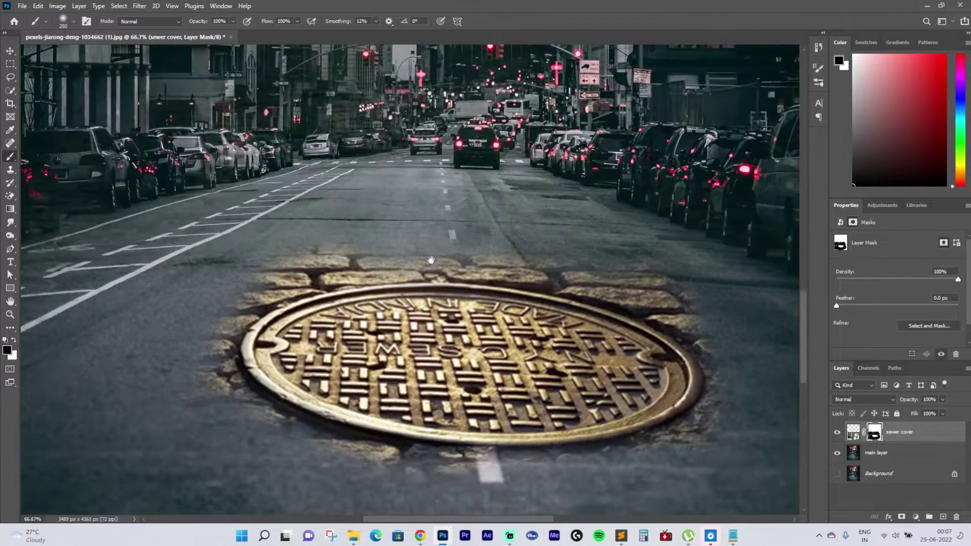
# Reduce the brush to about 100 px and mask away the remaining cobblestones around the manhole cover's rim.
pyautogui.press('[')
pyautogui.press('[')
pyautogui.press('[')
pyautogui.press('[')
pyautogui.press('[')
pyautogui.press('[')
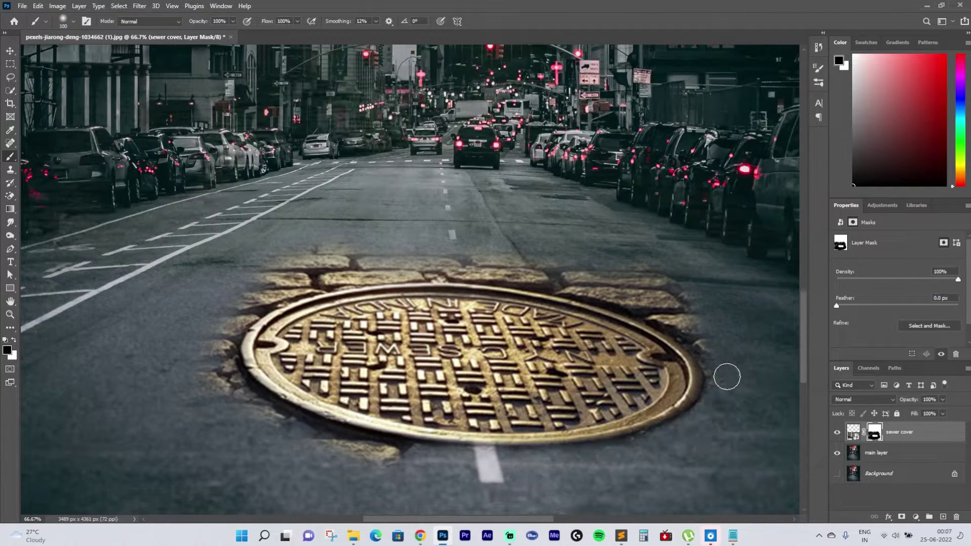
pyautogui.moveTo(659, 284)
pyautogui.mouseDown()
pyautogui.moveTo(349, 251)
pyautogui.moveTo(228, 397)
pyautogui.mouseUp()
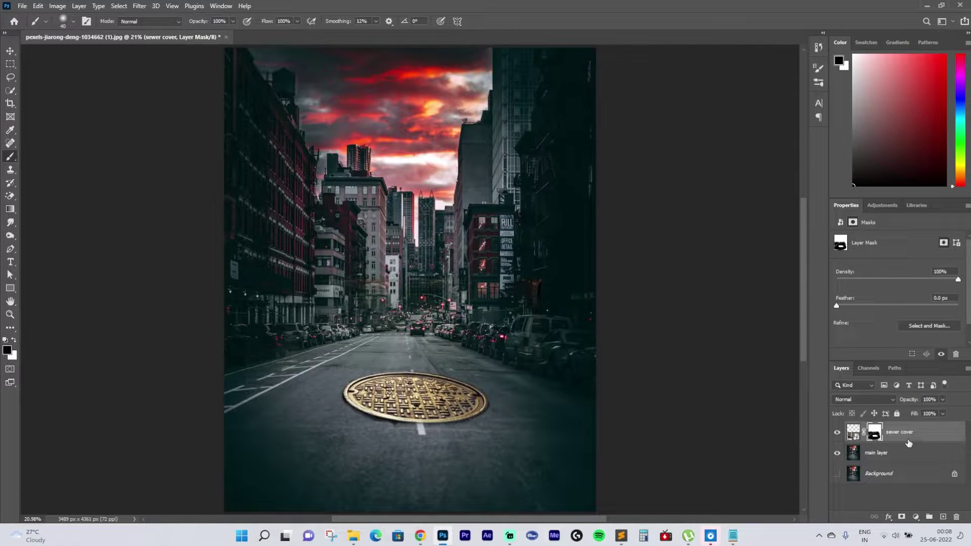
# Add a Color Balance adjustment with midtones Cyan-Red at +6 and clip it to the sewer cover layer.
pyautogui.click(916, 516)
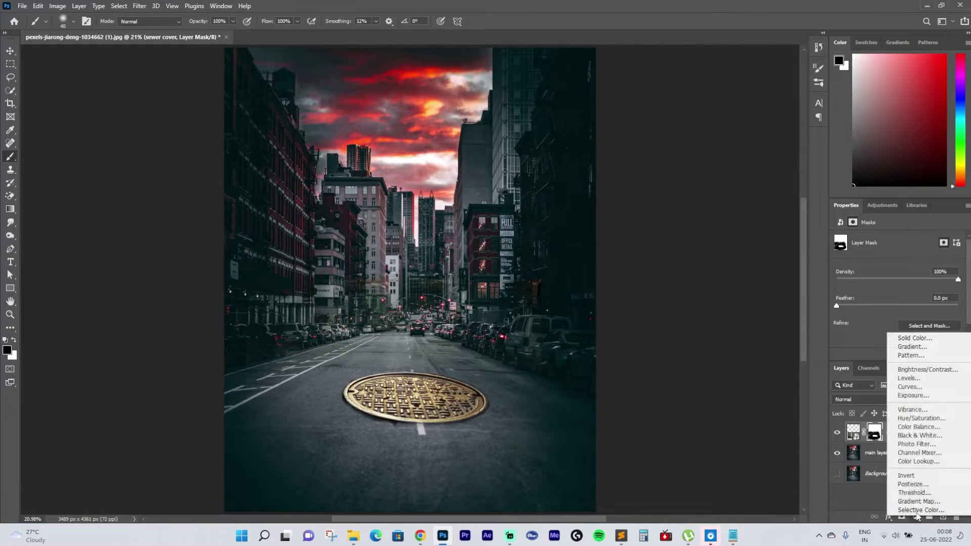
pyautogui.click(919, 426)
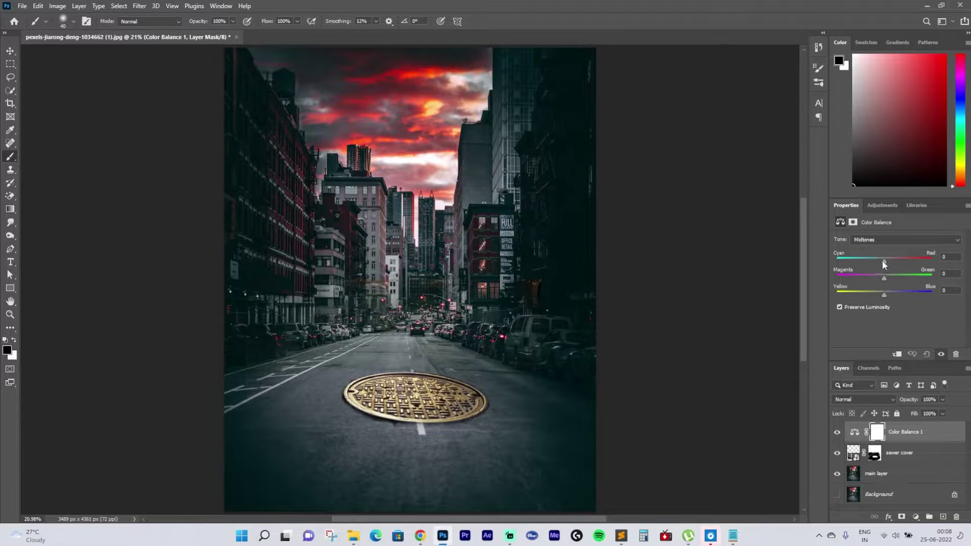
pyautogui.moveTo(882, 260); pyautogui.dragTo(885, 261)
pyautogui.rightClick(908, 432)
pyautogui.click(867, 193)
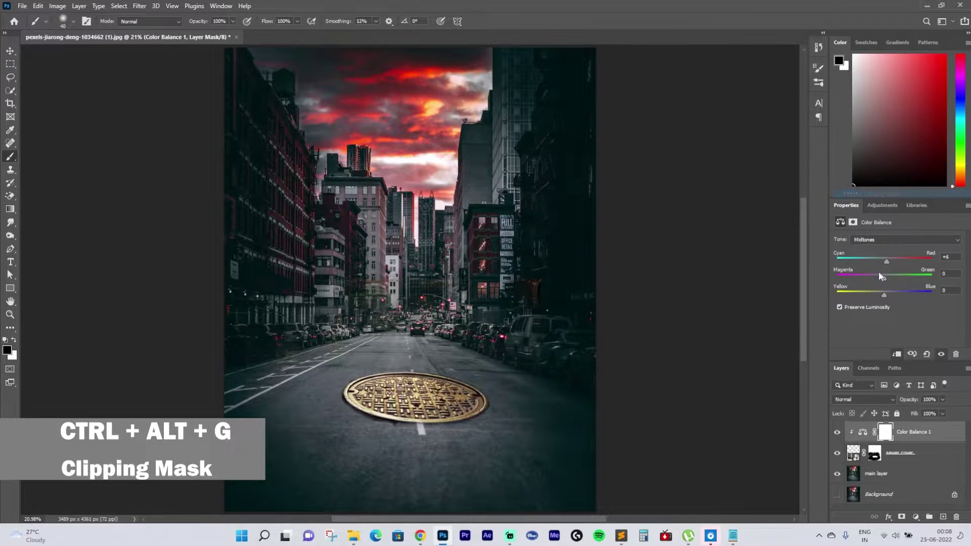
# Set the Color Balance shadows to Cyan-Red -21, Magenta-Green +5 and Yellow-Blue +10.
pyautogui.click(883, 240)
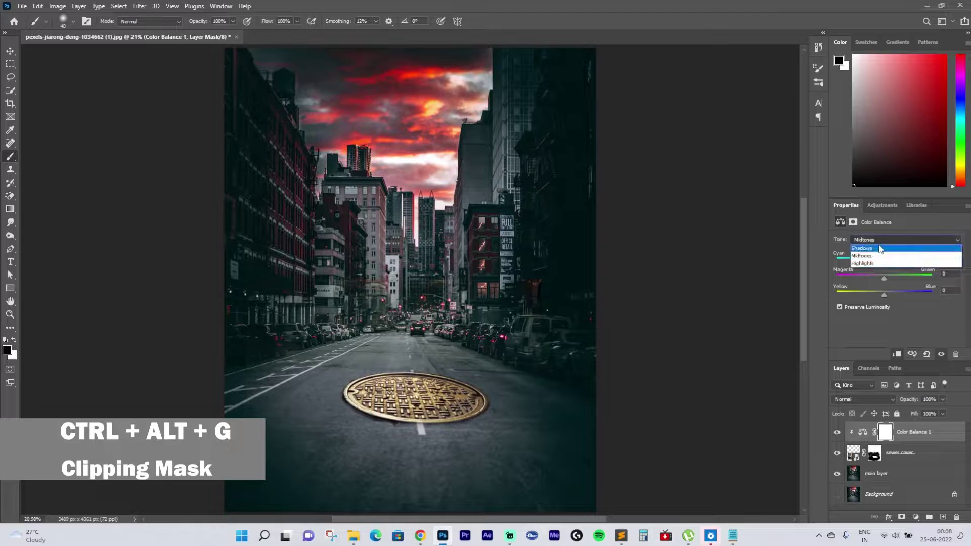
pyautogui.click(872, 248)
pyautogui.moveTo(884, 261); pyautogui.dragTo(883, 294)
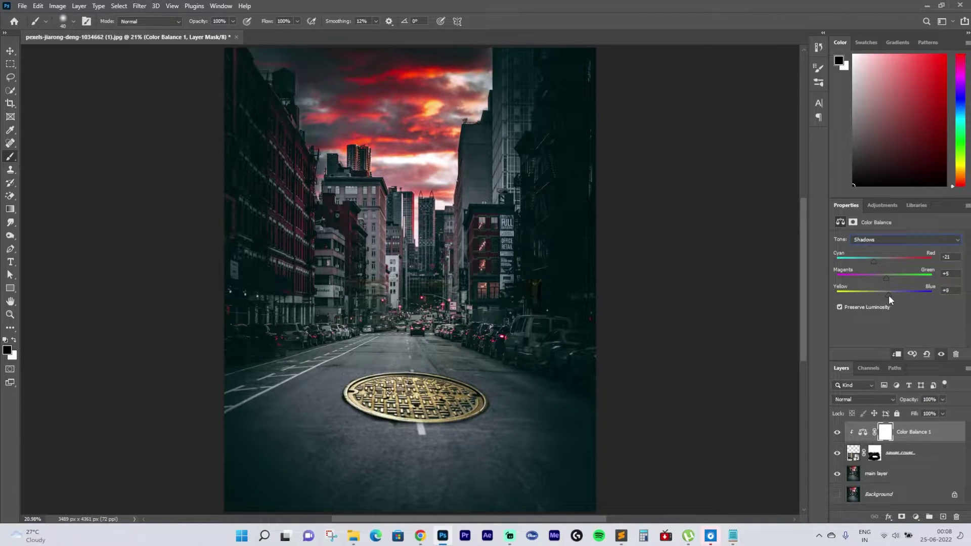
# Adjust the three Color Balance sliders for the highlights, and set the midtones to -13, -1 and +3.
pyautogui.click(894, 239)
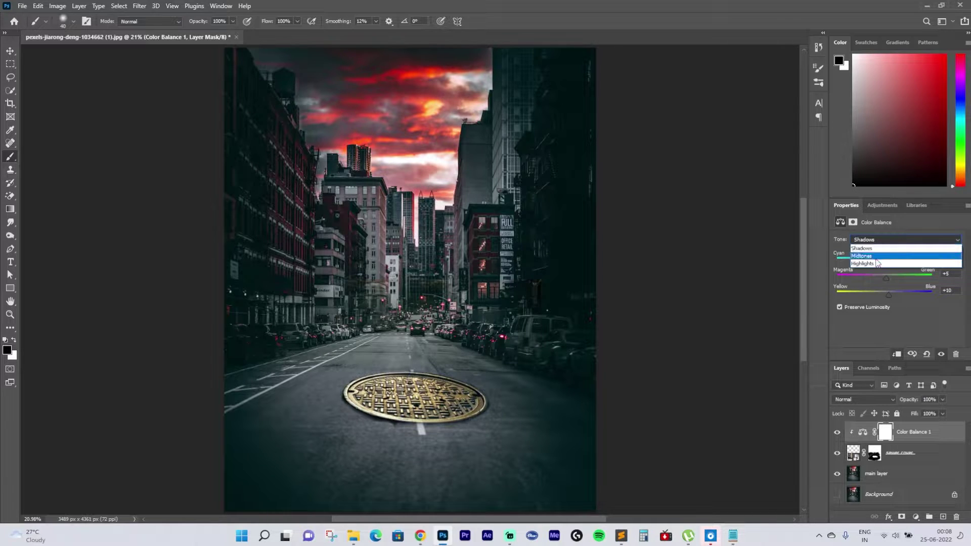
pyautogui.click(880, 264)
pyautogui.moveTo(885, 260); pyautogui.dragTo(886, 260)
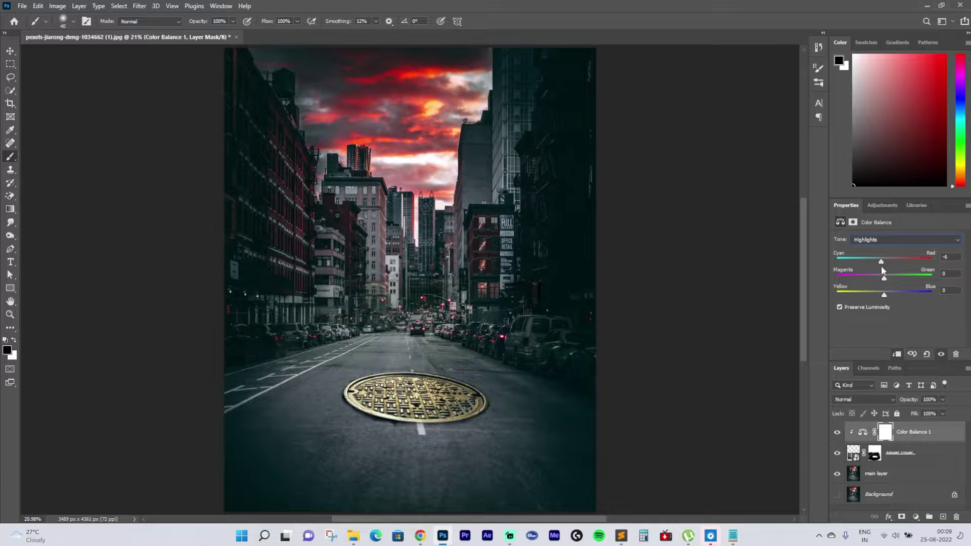
pyautogui.moveTo(883, 277); pyautogui.dragTo(877, 277)
pyautogui.moveTo(885, 293); pyautogui.dragTo(886, 294)
pyautogui.click(892, 240)
pyautogui.click(892, 251)
# Add an Exposure adjustment clipped to the sewer cover, with exposure -0.56, offset -0.0292 and gamma correction 1.00.
pyautogui.click(915, 517)
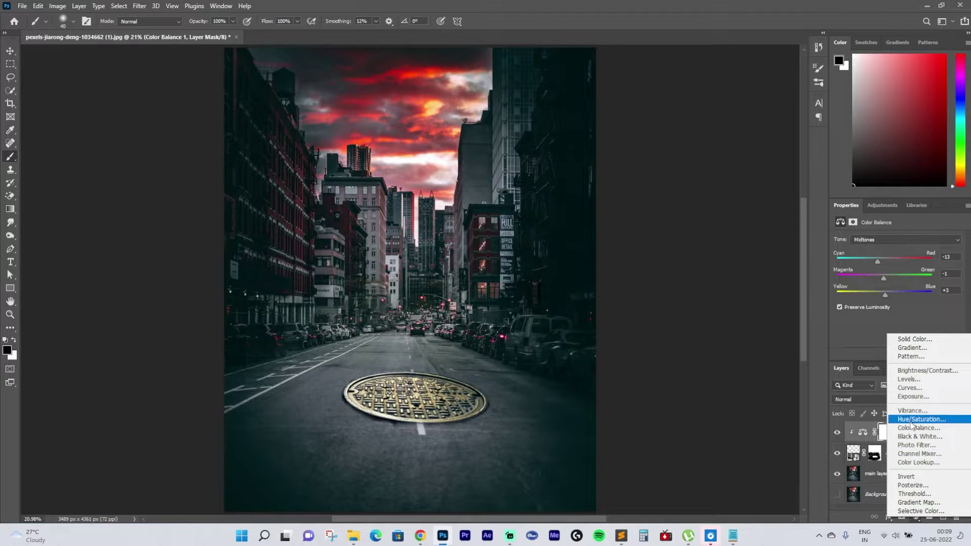
pyautogui.click(913, 396)
pyautogui.click(894, 353)
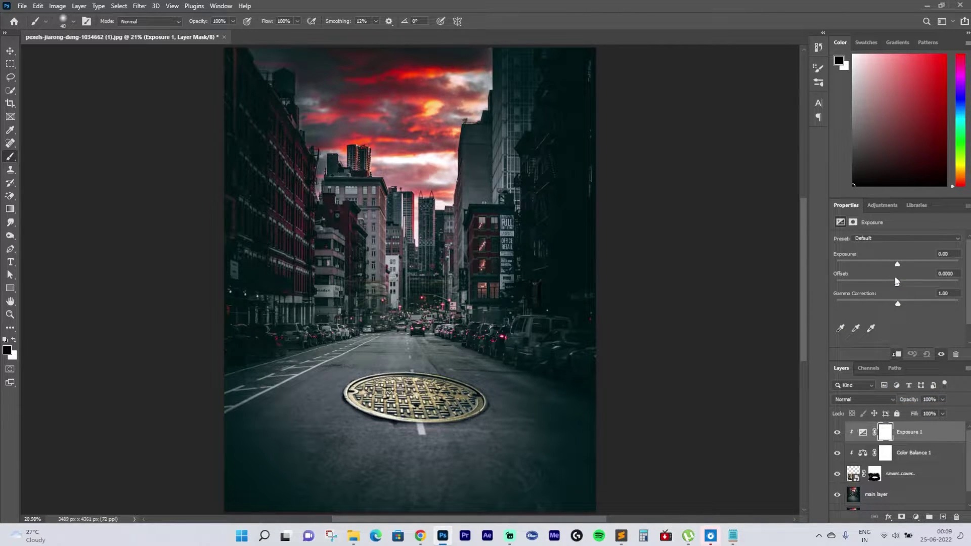
pyautogui.moveTo(898, 263); pyautogui.dragTo(896, 287)
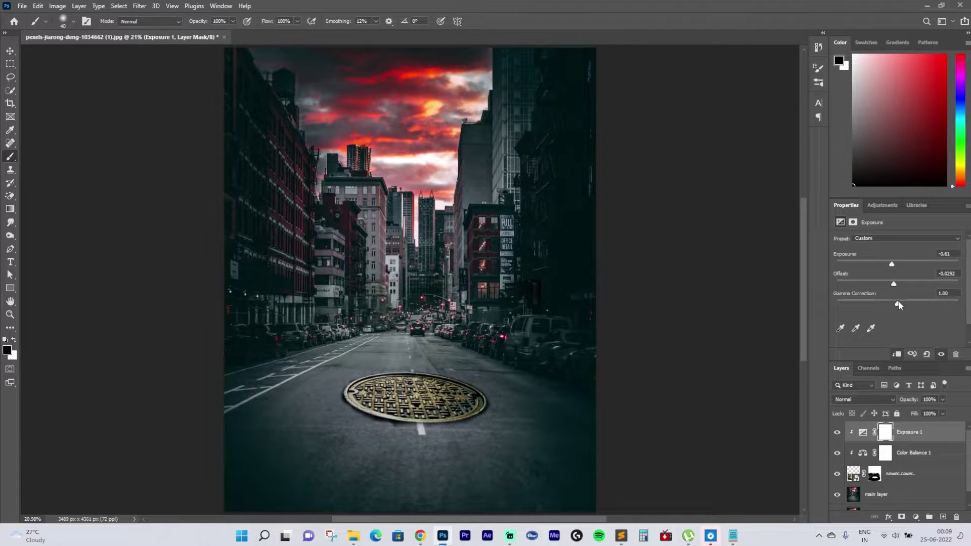
pyautogui.moveTo(898, 301); pyautogui.dragTo(901, 302)
# Add a clipped Curves adjustment and pull the upper part of the RGB curve down to darken the manhole cover's bright tones.
pyautogui.click(916, 517)
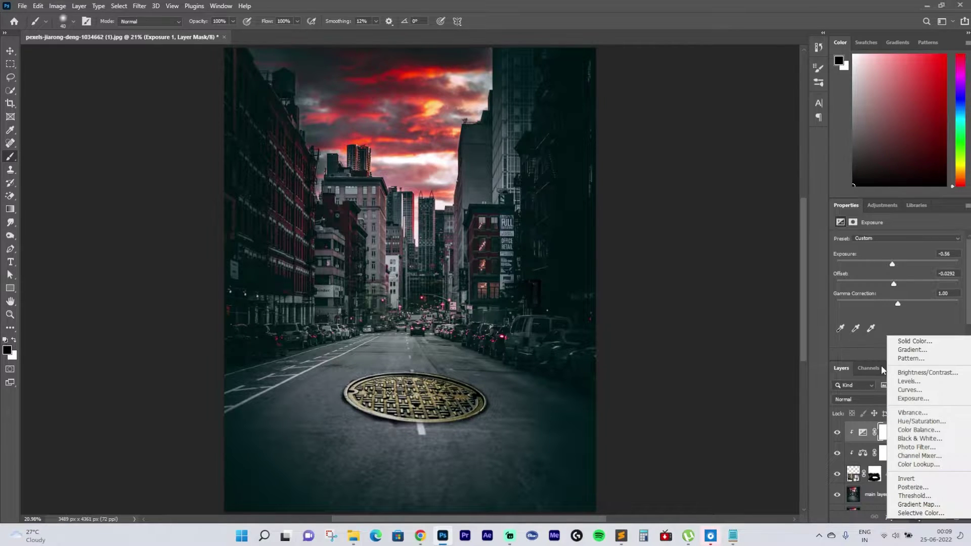
pyautogui.click(910, 389)
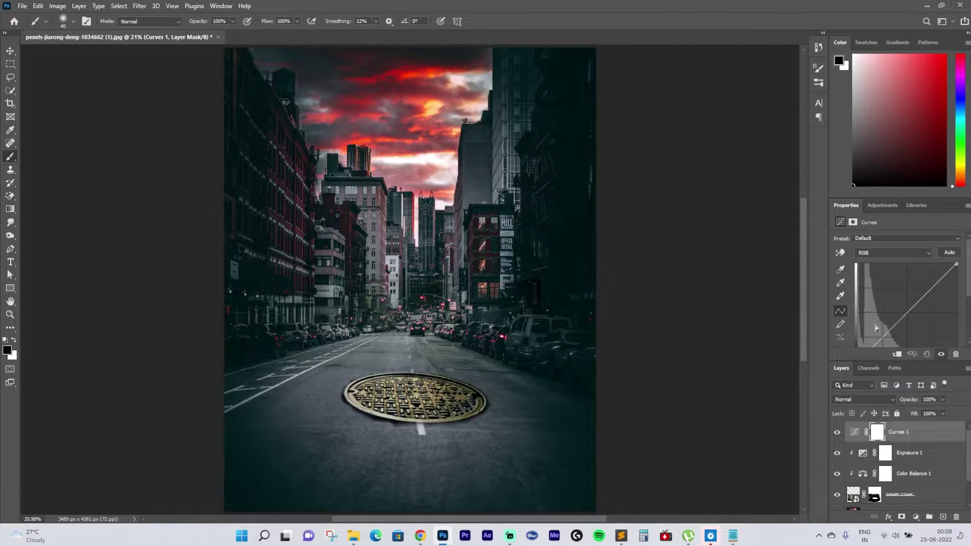
pyautogui.click(896, 354)
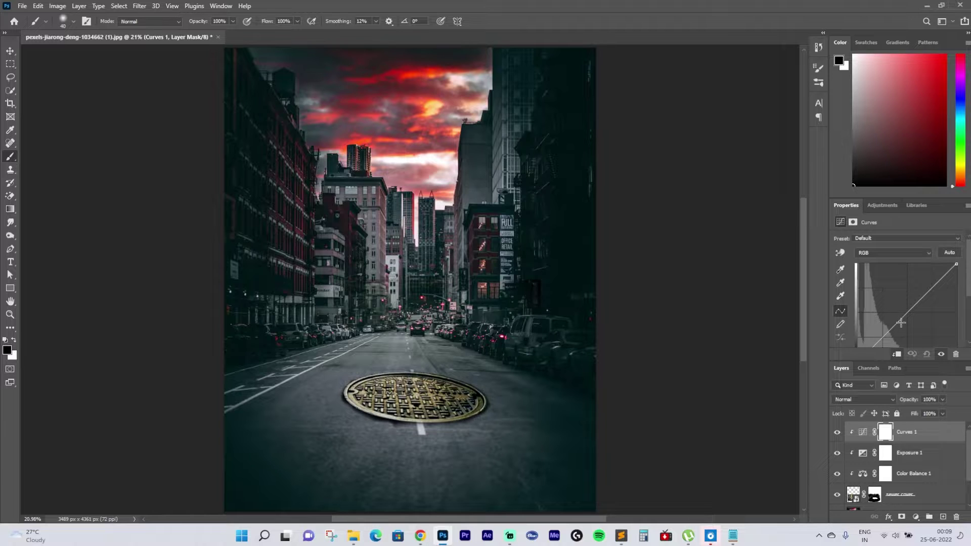
pyautogui.moveTo(901, 323)
pyautogui.mouseDown()
pyautogui.moveTo(898, 335)
pyautogui.moveTo(897, 325)
pyautogui.moveTo(923, 322)
pyautogui.moveTo(956, 269)
pyautogui.mouseUp()
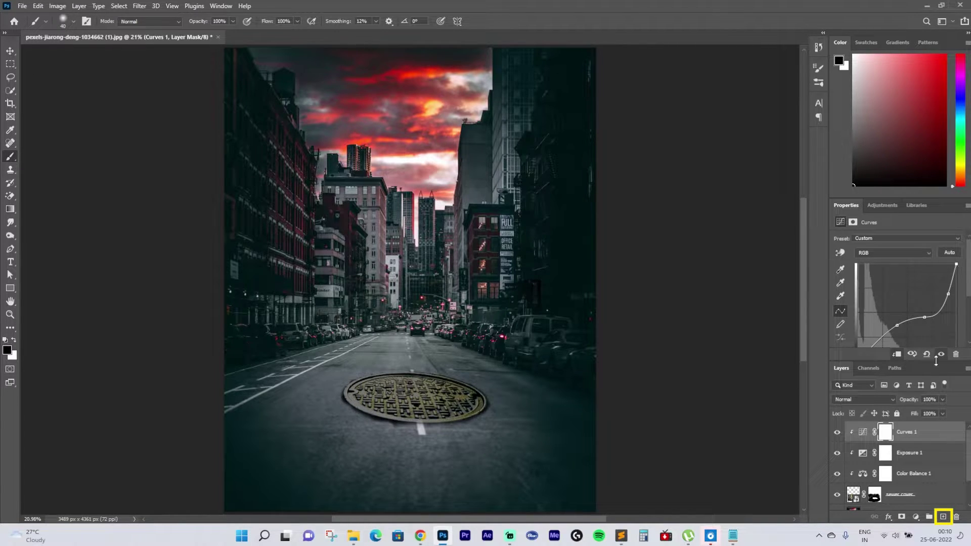
# Add a new layer clipped to the manhole cover's stack and paint soft black shading around the cover's rim.
pyautogui.click(943, 516)
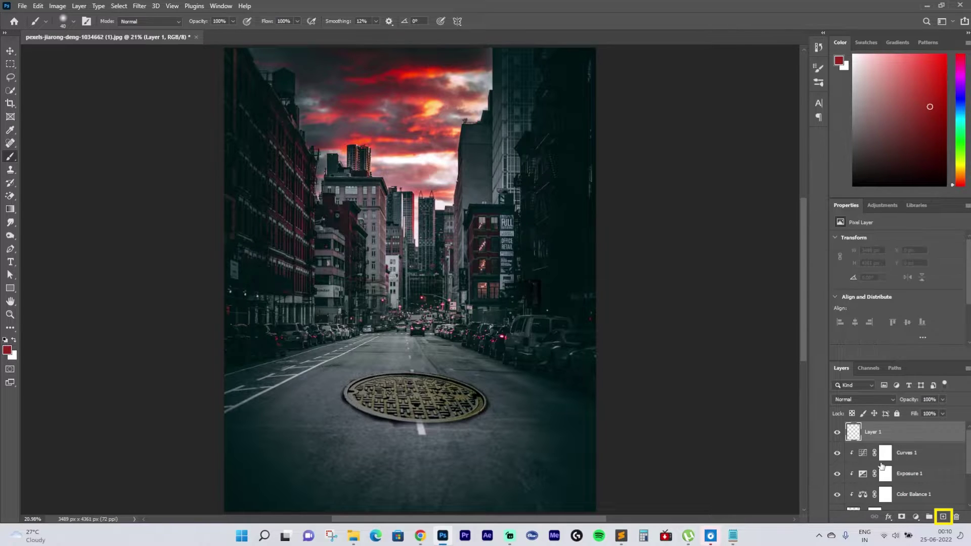
pyautogui.rightClick(898, 428)
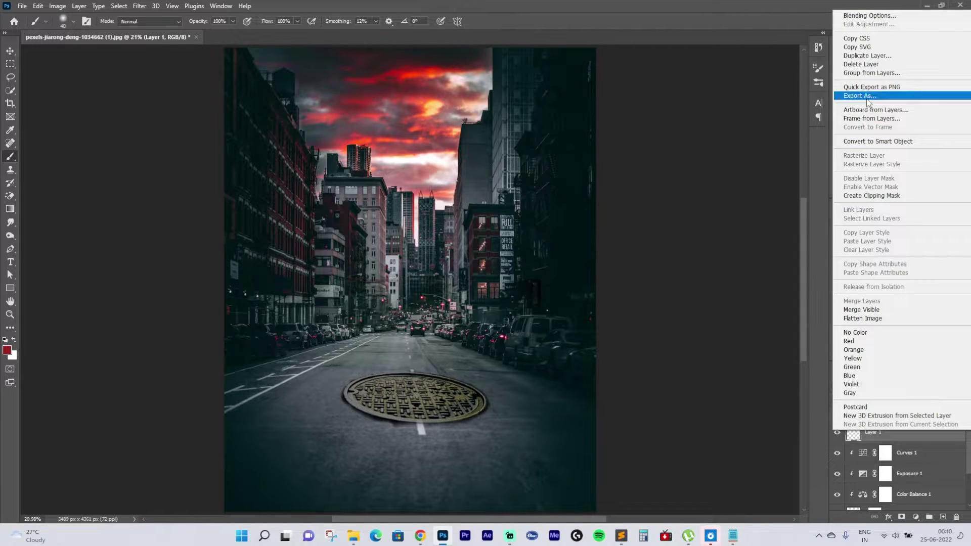
pyautogui.click(871, 195)
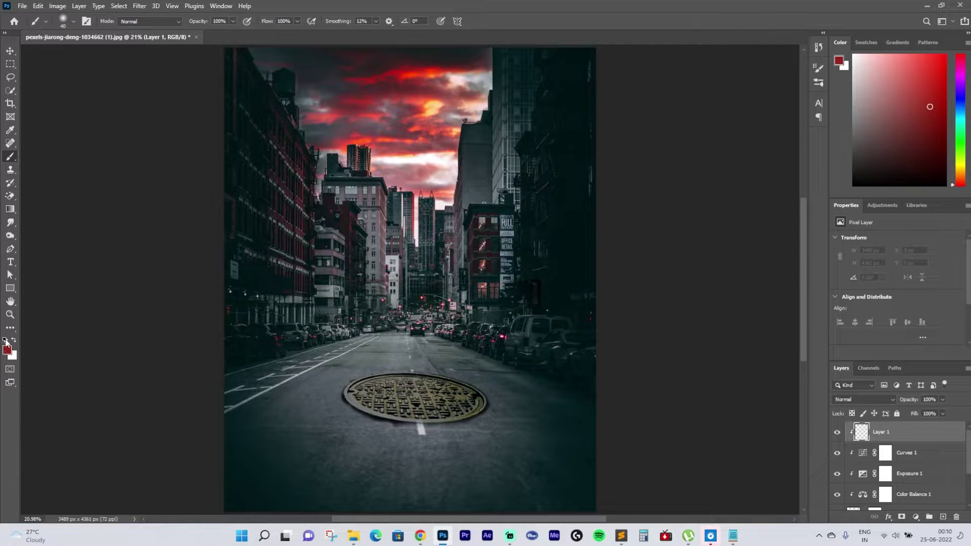
pyautogui.click(6, 340)
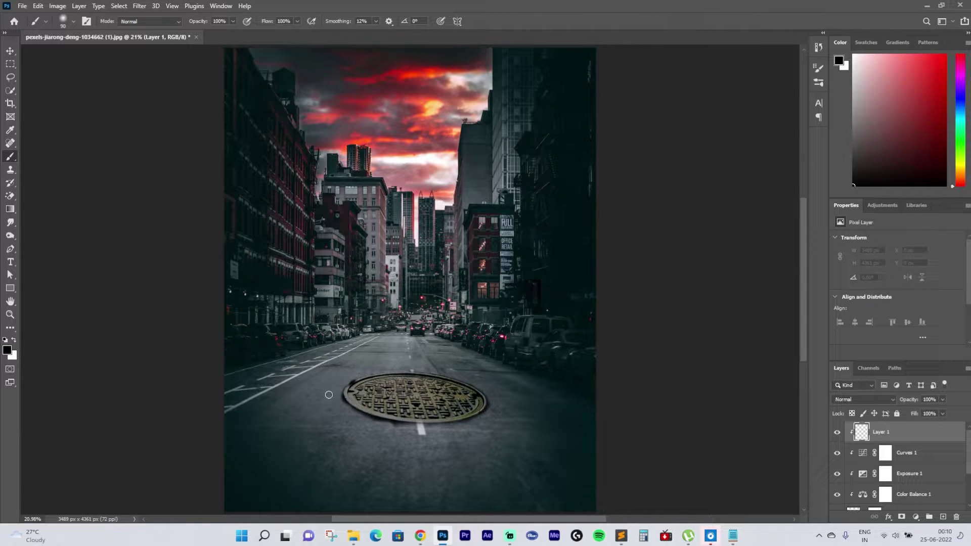
pyautogui.moveTo(352, 408)
pyautogui.mouseDown()
pyautogui.moveTo(452, 430)
pyautogui.moveTo(417, 428)
pyautogui.moveTo(491, 410)
pyautogui.moveTo(466, 385)
pyautogui.moveTo(477, 389)
pyautogui.moveTo(488, 402)
pyautogui.moveTo(449, 380)
pyautogui.moveTo(354, 389)
pyautogui.mouseUp()
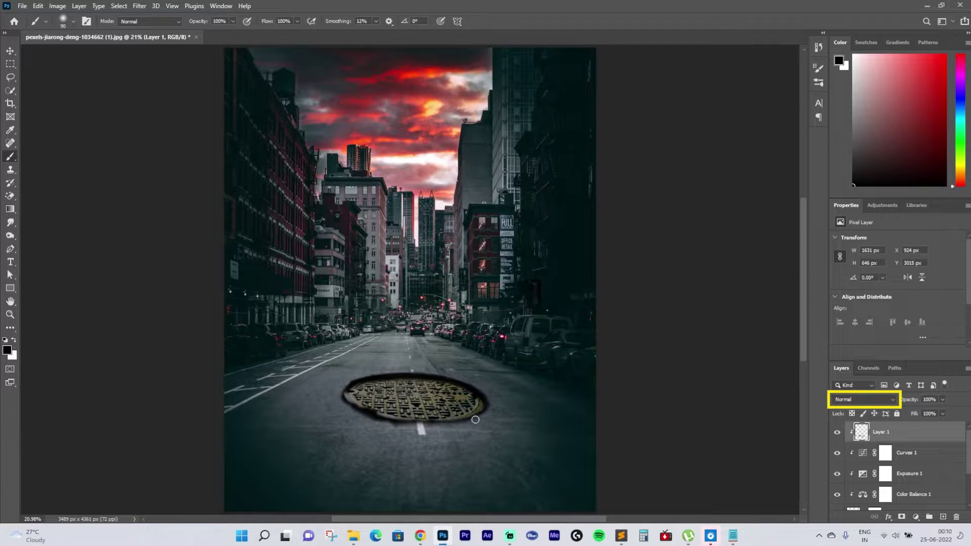
# Set the painted shadow layer to Soft Light with 35% opacity and 55% fill.
pyautogui.click(858, 398)
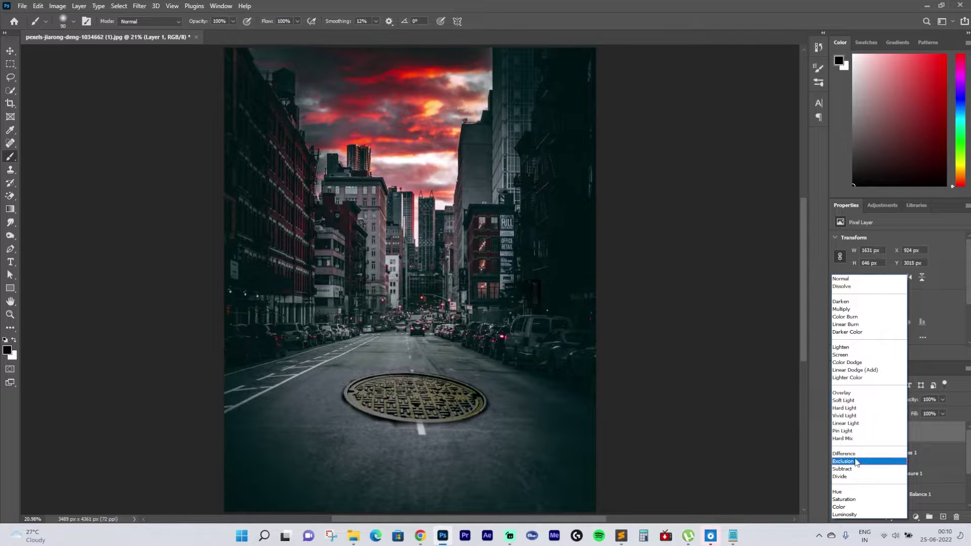
pyautogui.click(848, 400)
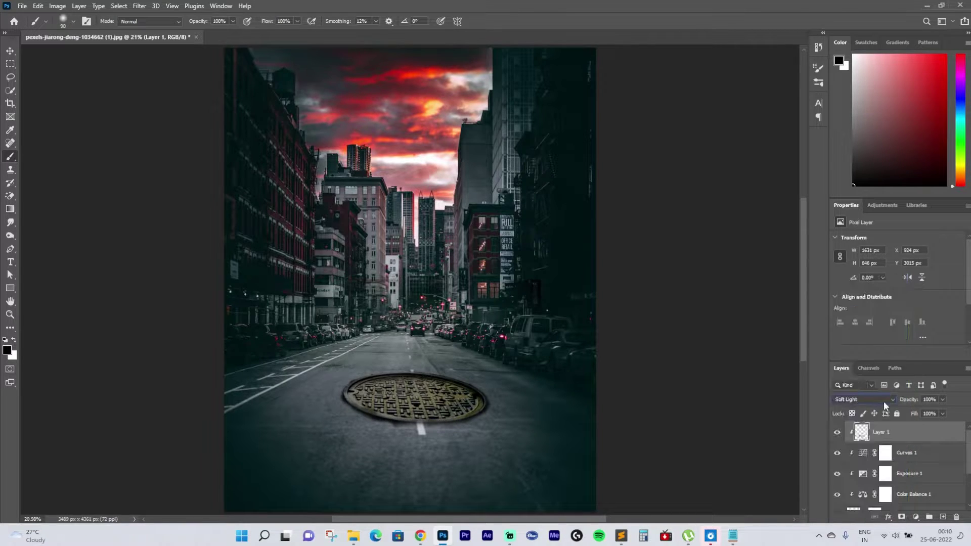
pyautogui.click(943, 399)
pyautogui.moveTo(943, 413); pyautogui.dragTo(925, 413)
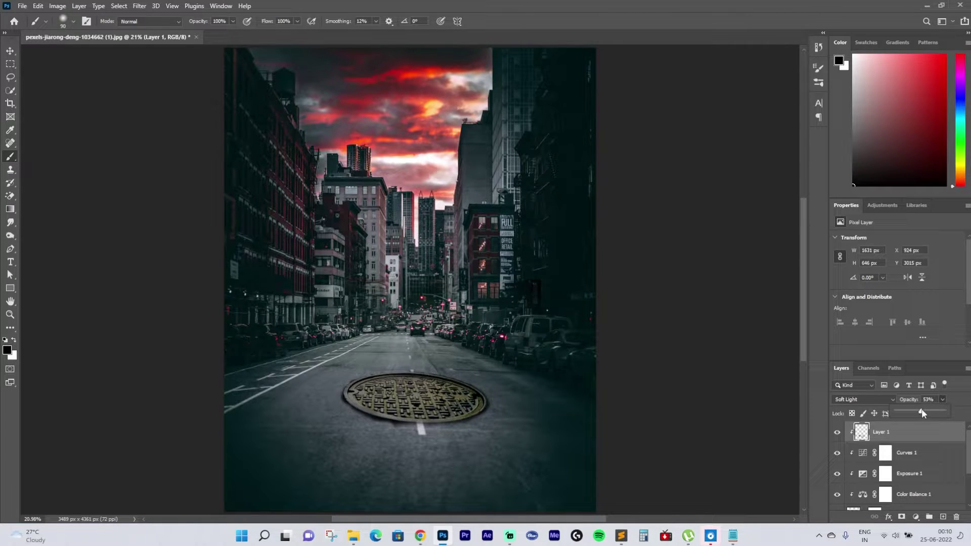
pyautogui.moveTo(921, 410); pyautogui.dragTo(915, 409)
pyautogui.click(942, 413)
pyautogui.moveTo(946, 425); pyautogui.dragTo(923, 428)
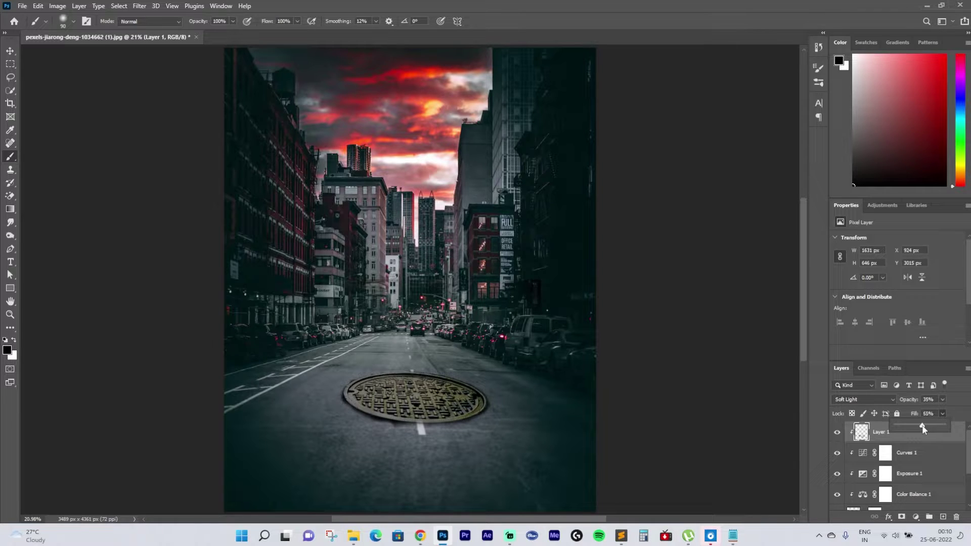
# Select the sewer cover's layer mask and set up a smaller soft brush with 14% opacity, 38% flow and 32% smoothing.
pyautogui.scroll(-3, 901, 471)
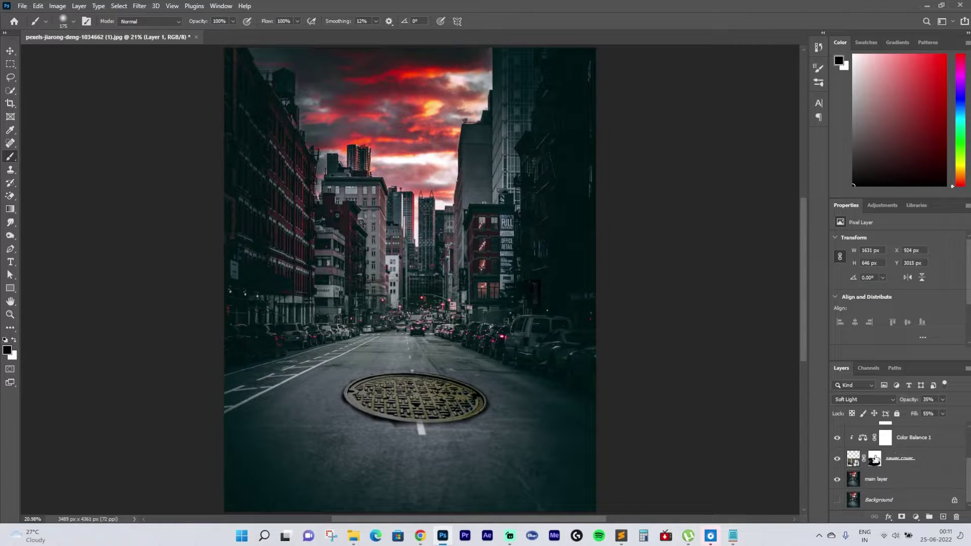
pyautogui.click(874, 458)
pyautogui.press(']')
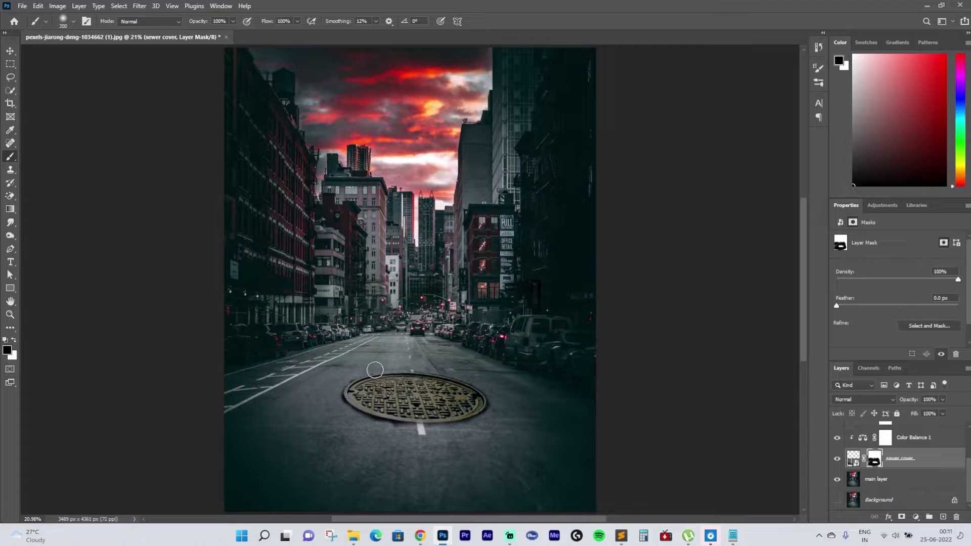
pyautogui.press('[')
pyautogui.press('[')
pyautogui.press('[')
pyautogui.click(73, 21)
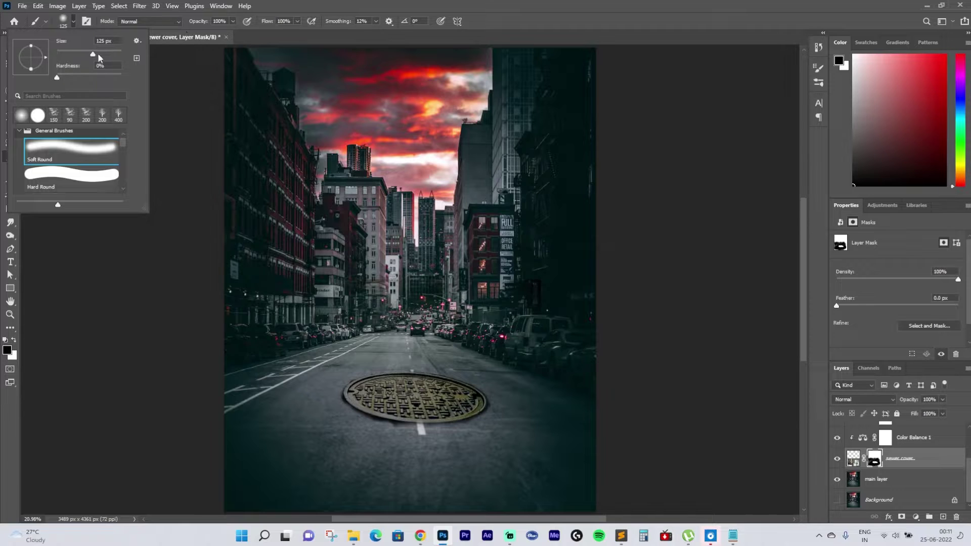
pyautogui.moveTo(92, 55); pyautogui.dragTo(86, 56)
pyautogui.click(233, 22)
pyautogui.moveTo(236, 33); pyautogui.dragTo(194, 33)
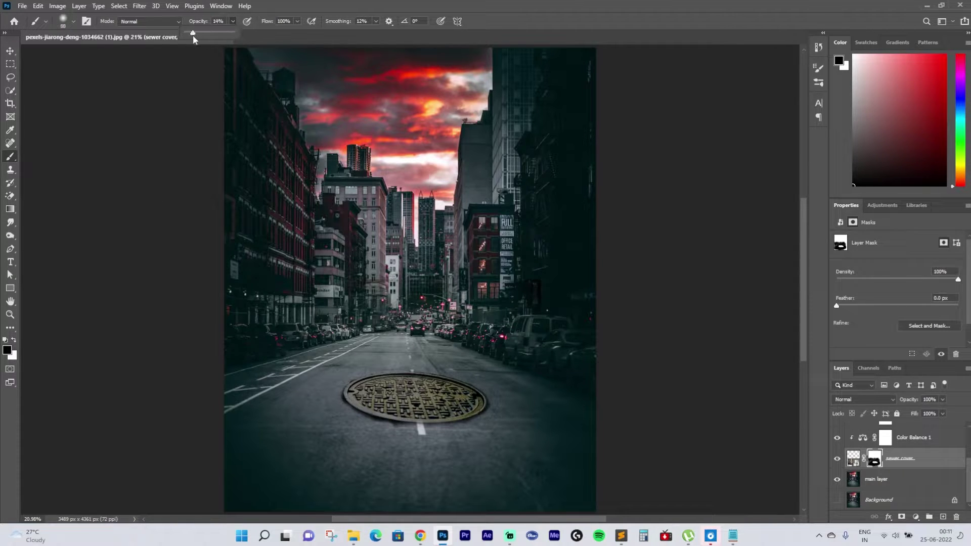
pyautogui.click(298, 21)
pyautogui.moveTo(297, 33); pyautogui.dragTo(268, 33)
pyautogui.click(376, 22)
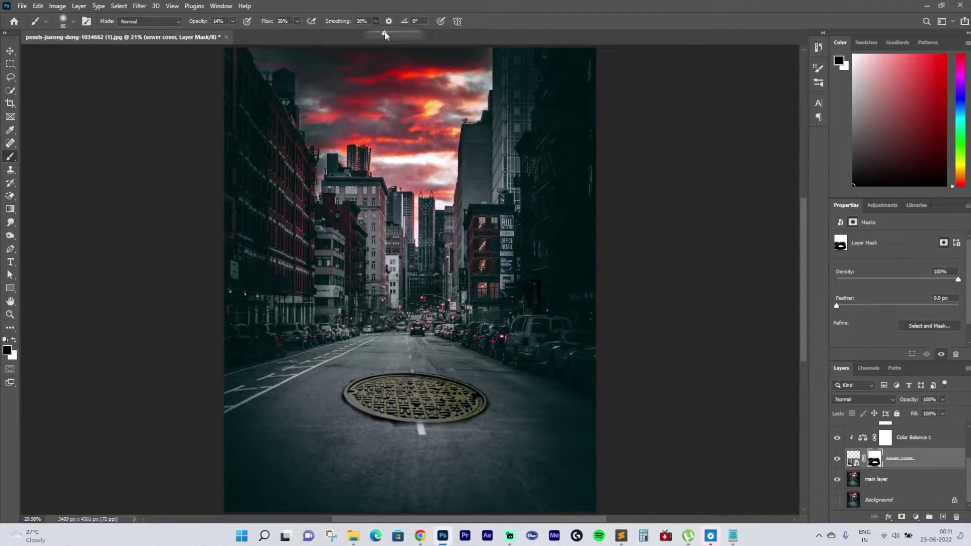
pyautogui.moveTo(371, 32); pyautogui.dragTo(383, 33)
# Paint black on the sewer cover's mask with a 150 px brush, raising its opacity to 35%, to blend the cover's rim and surface into the road.
pyautogui.press(']')
pyautogui.press(']')
pyautogui.press(']')
pyautogui.press(']')
pyautogui.moveTo(343, 400)
pyautogui.mouseDown()
pyautogui.moveTo(434, 425)
pyautogui.moveTo(482, 411)
pyautogui.mouseUp()
pyautogui.click(232, 21)
pyautogui.moveTo(233, 34); pyautogui.dragTo(243, 35)
pyautogui.moveTo(485, 424); pyautogui.dragTo(489, 384)
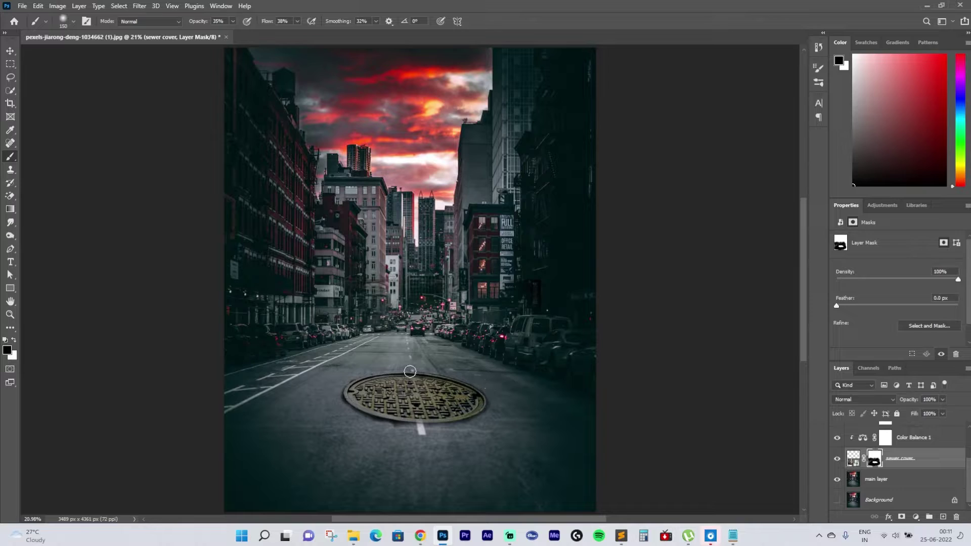
pyautogui.scroll(4, 424, 377)
pyautogui.moveTo(170, 389)
pyautogui.mouseDown()
pyautogui.moveTo(211, 426)
pyautogui.moveTo(191, 348)
pyautogui.moveTo(214, 323)
pyautogui.moveTo(190, 325)
pyautogui.moveTo(416, 311)
pyautogui.moveTo(315, 332)
pyautogui.moveTo(244, 363)
pyautogui.moveTo(428, 392)
pyautogui.moveTo(484, 420)
pyautogui.moveTo(606, 428)
pyautogui.moveTo(553, 359)
pyautogui.moveTo(442, 313)
pyautogui.moveTo(257, 317)
pyautogui.moveTo(423, 329)
pyautogui.moveTo(604, 411)
pyautogui.moveTo(659, 388)
pyautogui.moveTo(583, 341)
pyautogui.moveTo(579, 320)
pyautogui.moveTo(234, 329)
pyautogui.moveTo(272, 420)
pyautogui.moveTo(320, 443)
pyautogui.moveTo(533, 458)
pyautogui.moveTo(367, 413)
pyautogui.moveTo(435, 358)
pyautogui.moveTo(397, 316)
pyautogui.moveTo(260, 326)
pyautogui.moveTo(203, 357)
pyautogui.moveTo(291, 434)
pyautogui.moveTo(536, 451)
pyautogui.moveTo(620, 420)
pyautogui.moveTo(452, 450)
pyautogui.moveTo(623, 404)
pyautogui.moveTo(625, 382)
pyautogui.moveTo(549, 337)
pyautogui.moveTo(637, 401)
pyautogui.moveTo(532, 409)
pyautogui.moveTo(503, 375)
pyautogui.moveTo(373, 355)
pyautogui.moveTo(293, 364)
pyautogui.moveTo(331, 409)
pyautogui.moveTo(486, 407)
pyautogui.mouseUp()
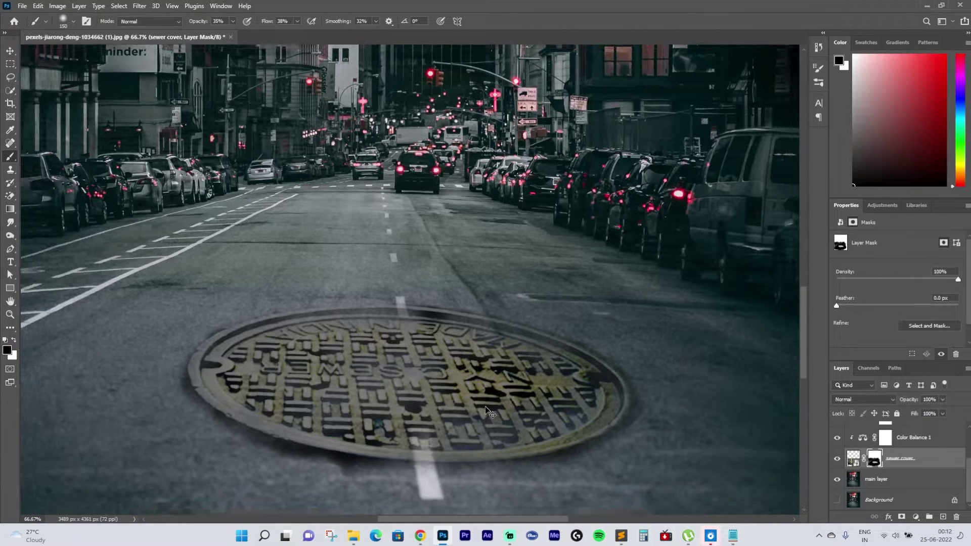
pyautogui.hotkey('ctrl', '0')
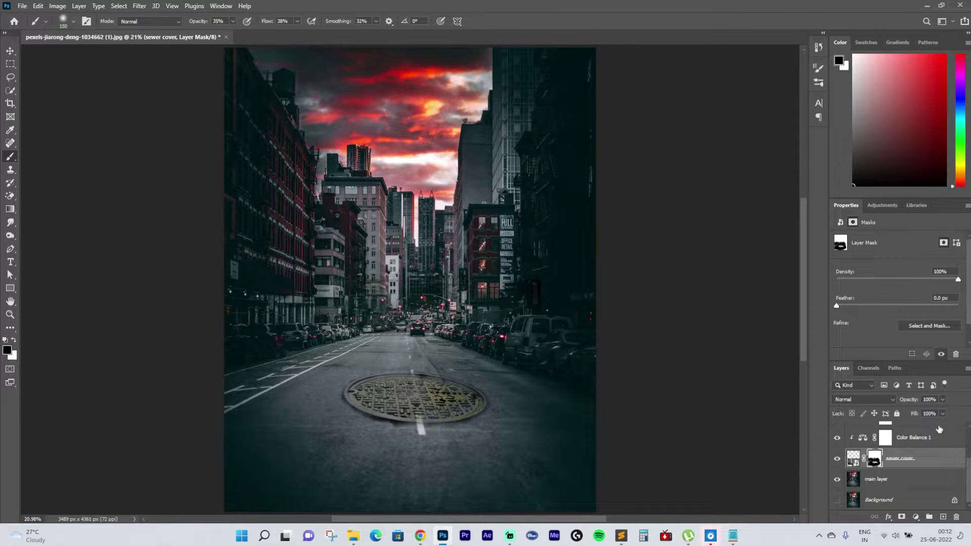
# Add an unclipped Brightness/Contrast adjustment above Layer 1 with brightness -34 and contrast 33.
pyautogui.scroll(2, 941, 450)
pyautogui.scroll(1, 910, 455)
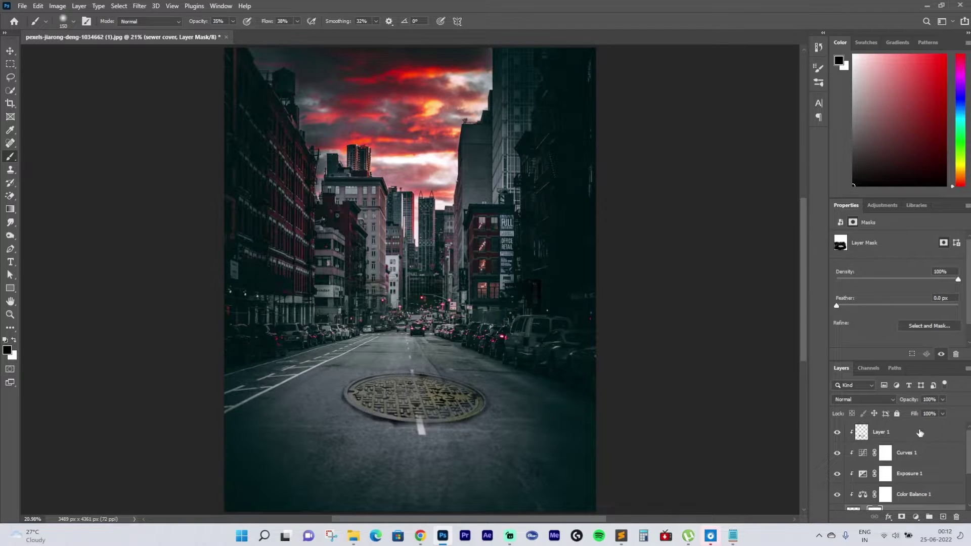
pyautogui.click(920, 433)
pyautogui.click(917, 518)
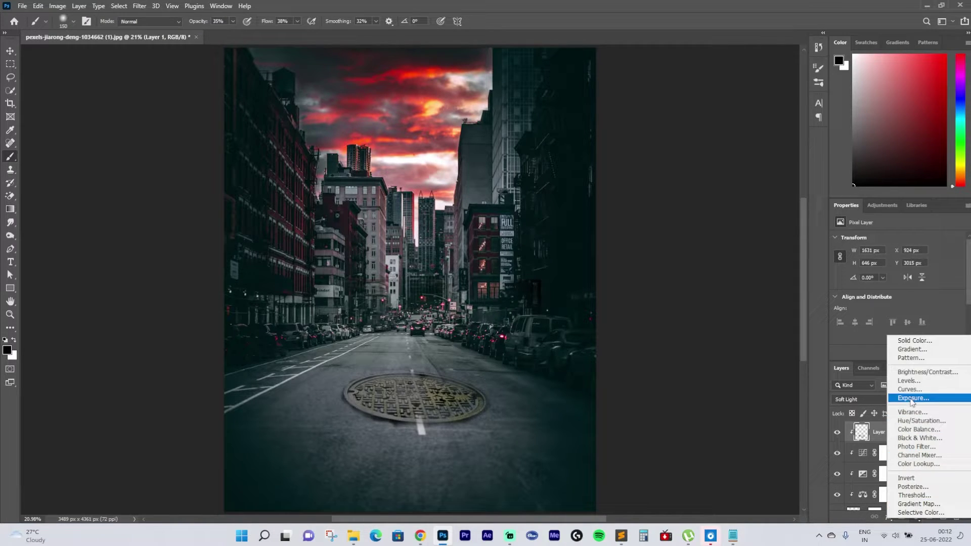
pyautogui.click(921, 374)
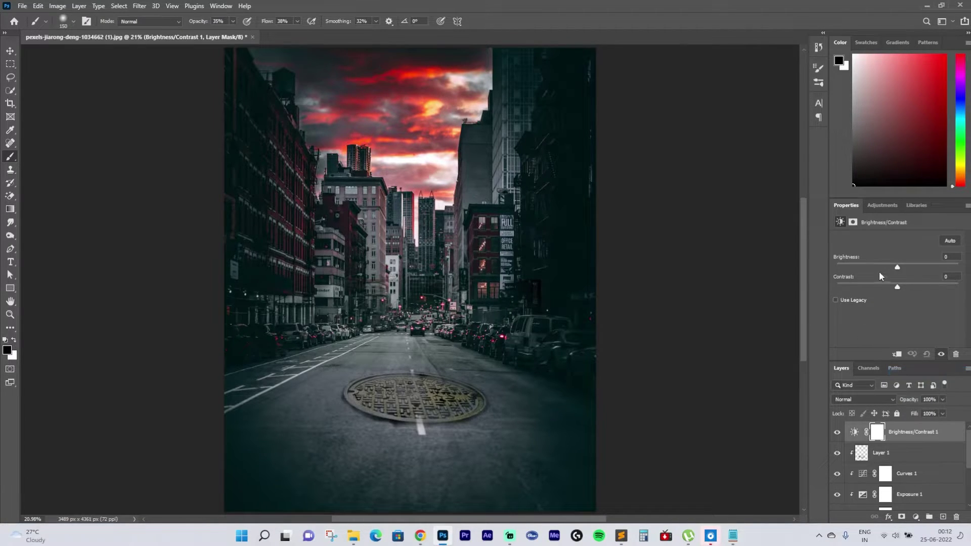
pyautogui.moveTo(900, 269); pyautogui.dragTo(885, 271)
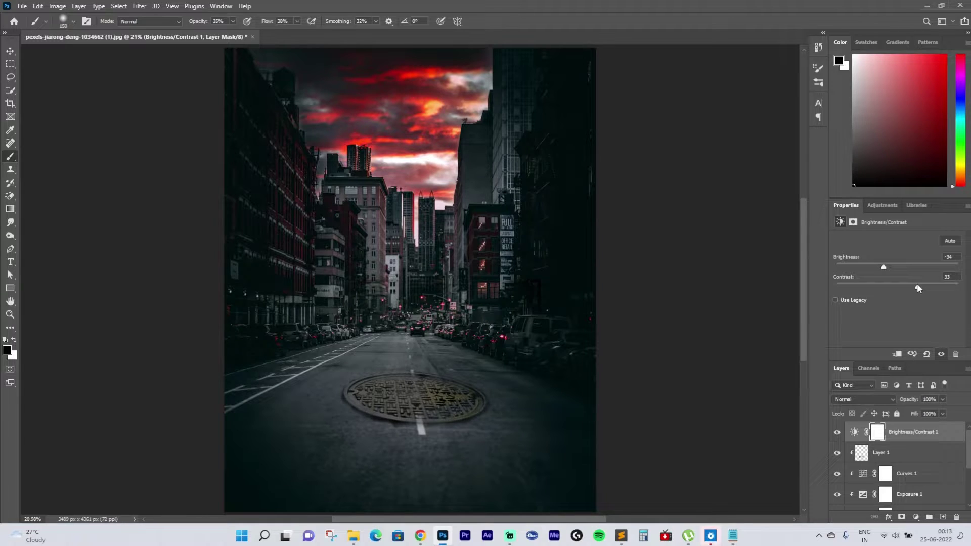
# Add an Exposure adjustment above Brightness/Contrast 1 and fine-tune its exposure and gamma correction.
pyautogui.click(916, 517)
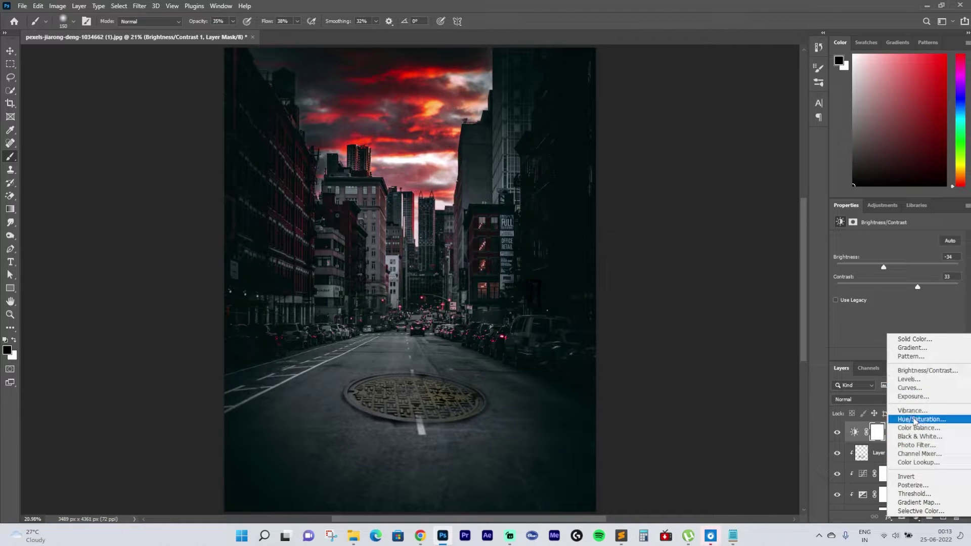
pyautogui.click(912, 397)
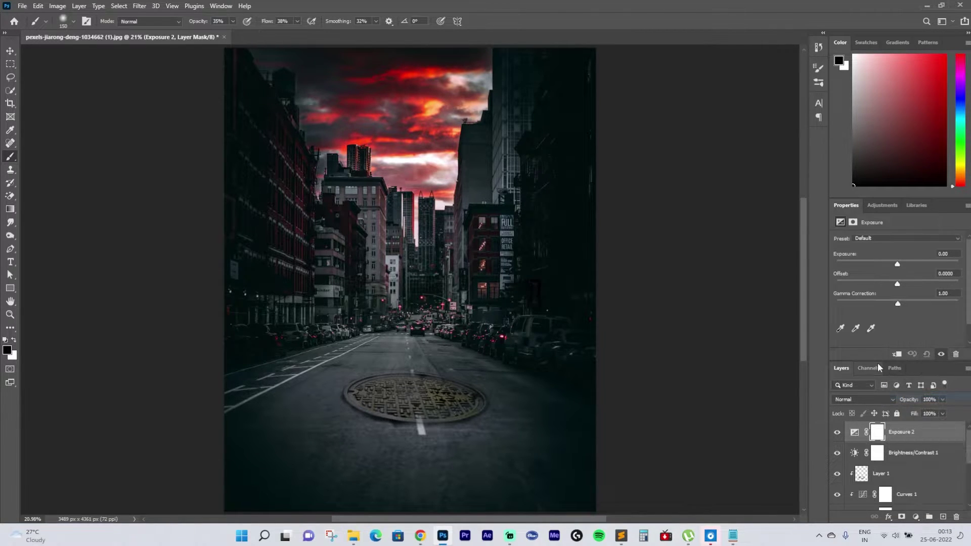
pyautogui.moveTo(897, 262); pyautogui.dragTo(897, 281)
pyautogui.moveTo(898, 303); pyautogui.dragTo(901, 303)
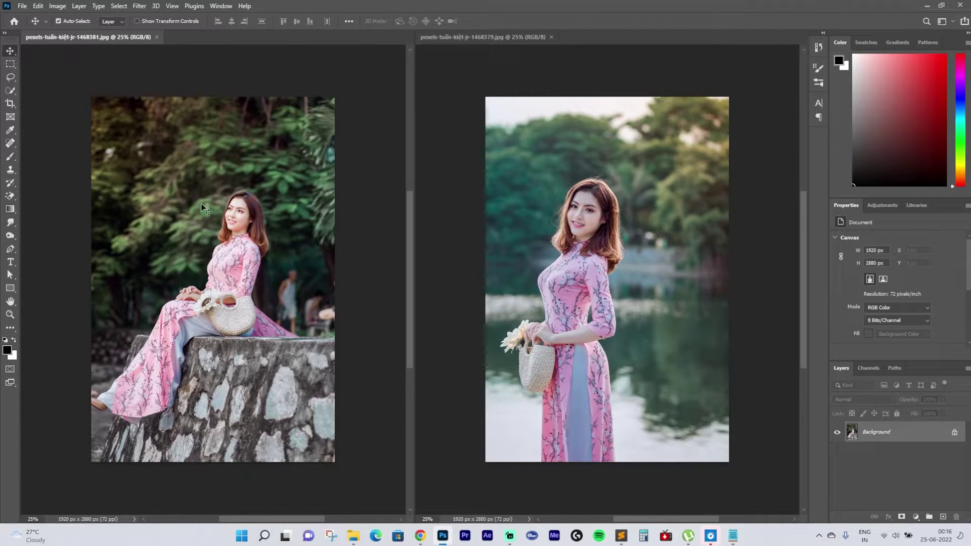
# Copy the seated woman photo into the lake portrait document as a new layer and close the source photo.
pyautogui.moveTo(201, 203); pyautogui.dragTo(493, 206)
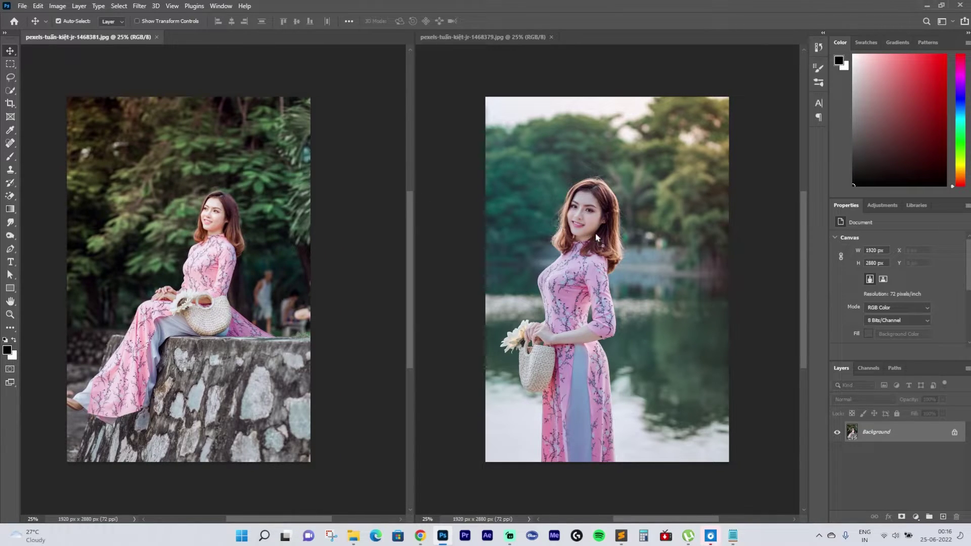
pyautogui.moveTo(596, 236); pyautogui.dragTo(647, 227)
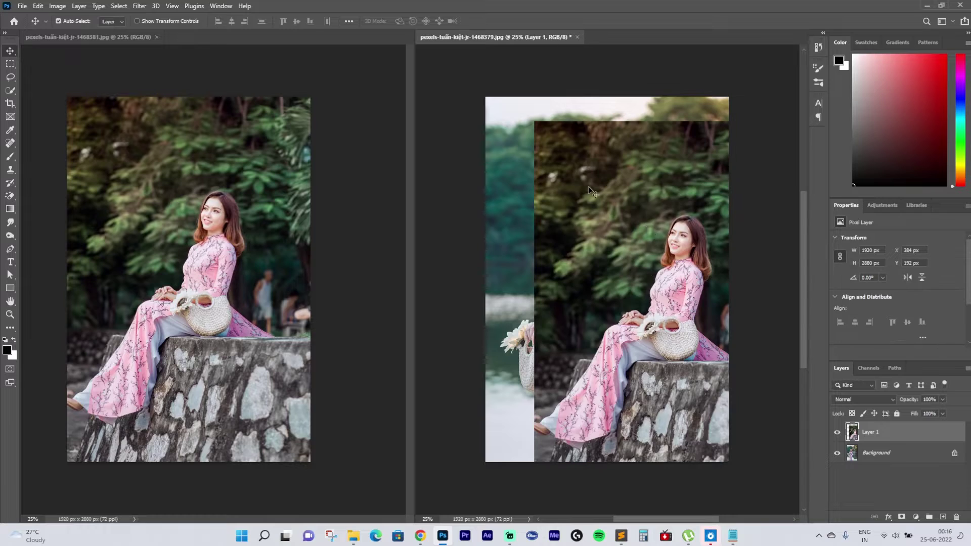
pyautogui.click(157, 37)
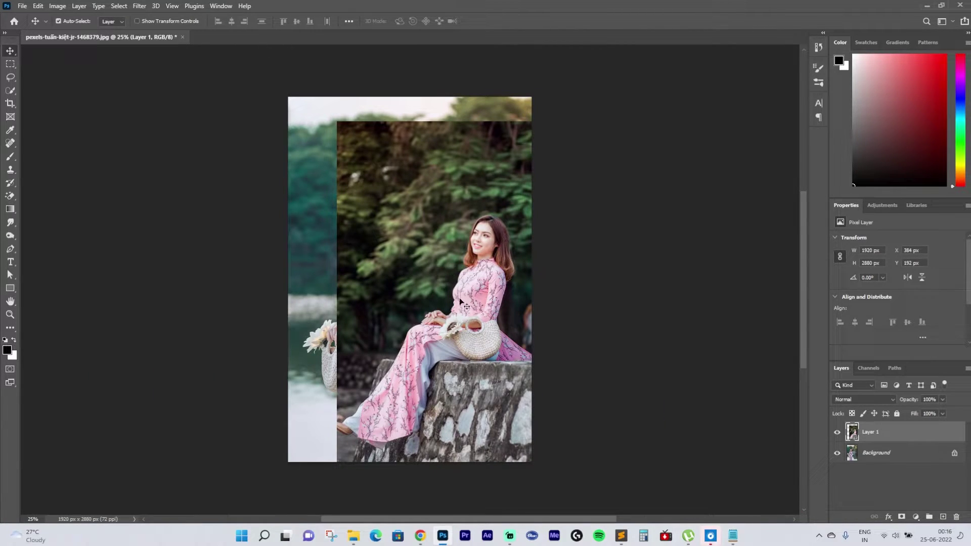
# Free-transform the seated woman layer to 165.90% and reposition it over the lake portrait.
pyautogui.moveTo(437, 281); pyautogui.dragTo(413, 254)
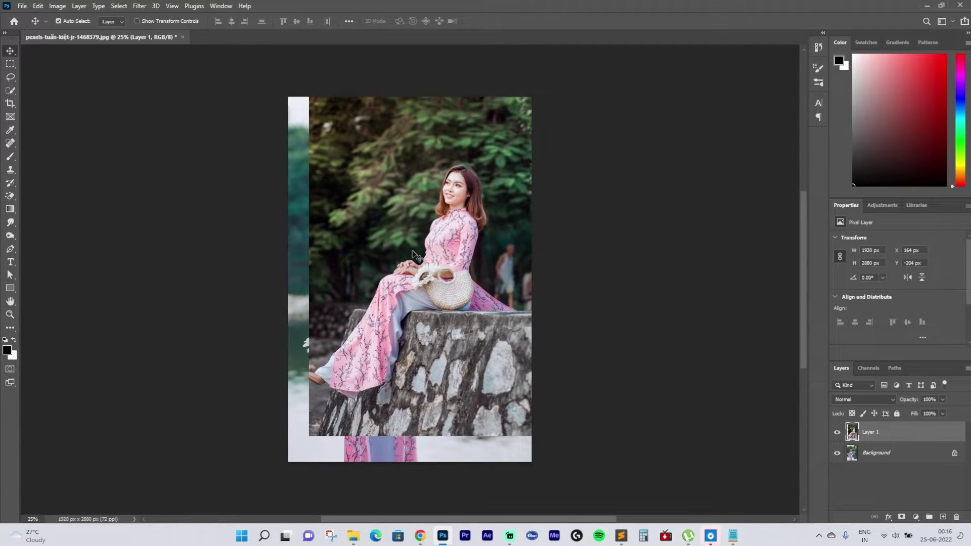
pyautogui.hotkey('ctrl', 't')
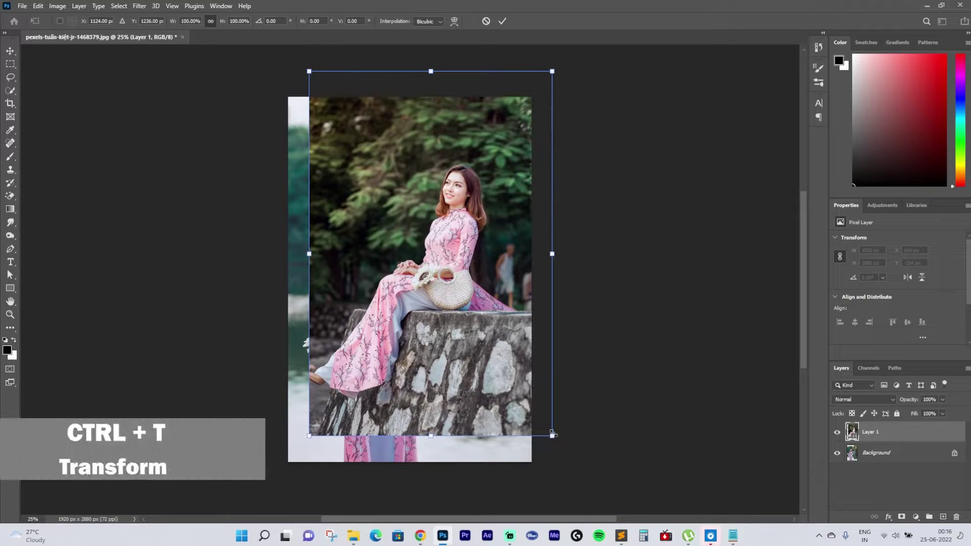
pyautogui.moveTo(552, 436); pyautogui.dragTo(636, 514)
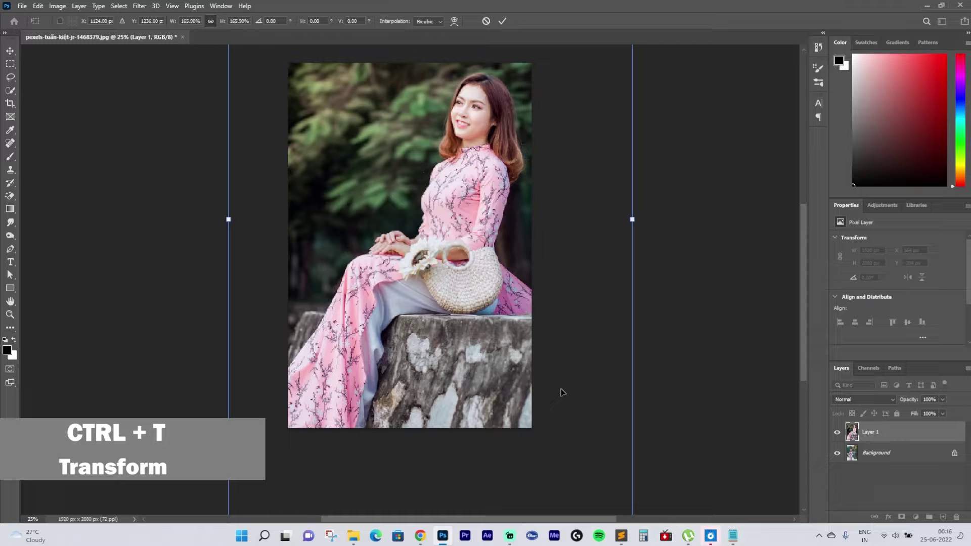
pyautogui.hotkey('ctrl', '-')
pyautogui.moveTo(432, 254); pyautogui.dragTo(443, 257)
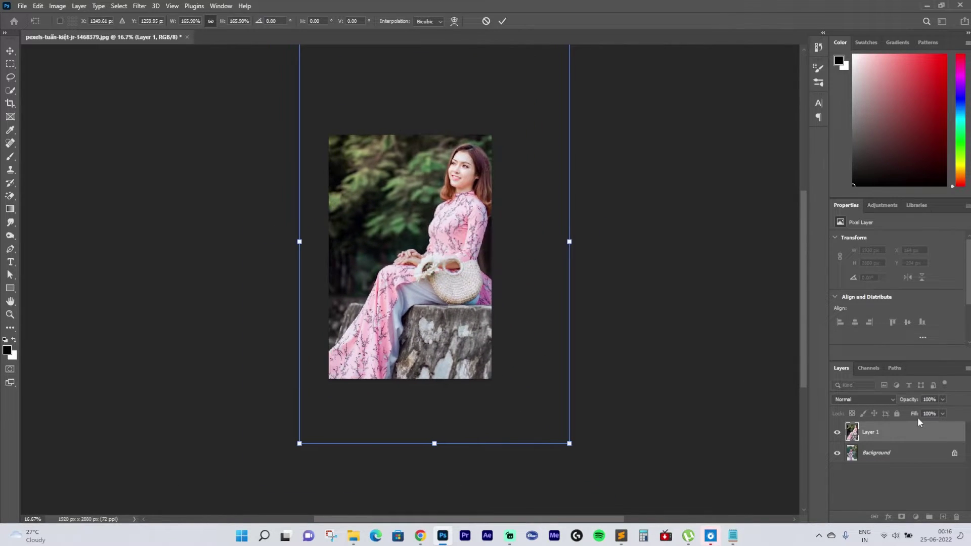
# Lower the seated woman layer's opacity to 37% and nudge it about 48 px to the right.
pyautogui.click(943, 399)
pyautogui.moveTo(944, 410); pyautogui.dragTo(914, 410)
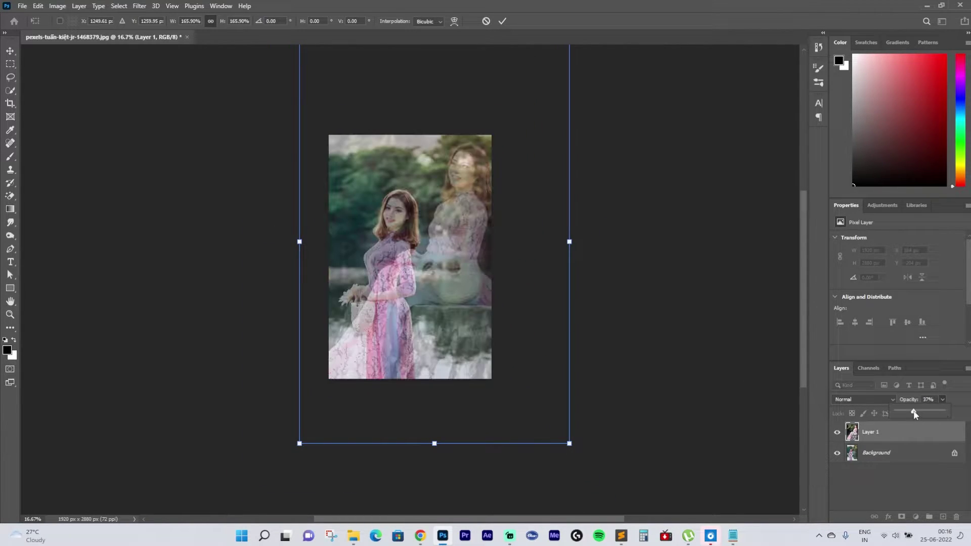
pyautogui.moveTo(432, 298)
pyautogui.mouseDown()
pyautogui.moveTo(451, 297)
pyautogui.moveTo(436, 299)
pyautogui.mouseUp()
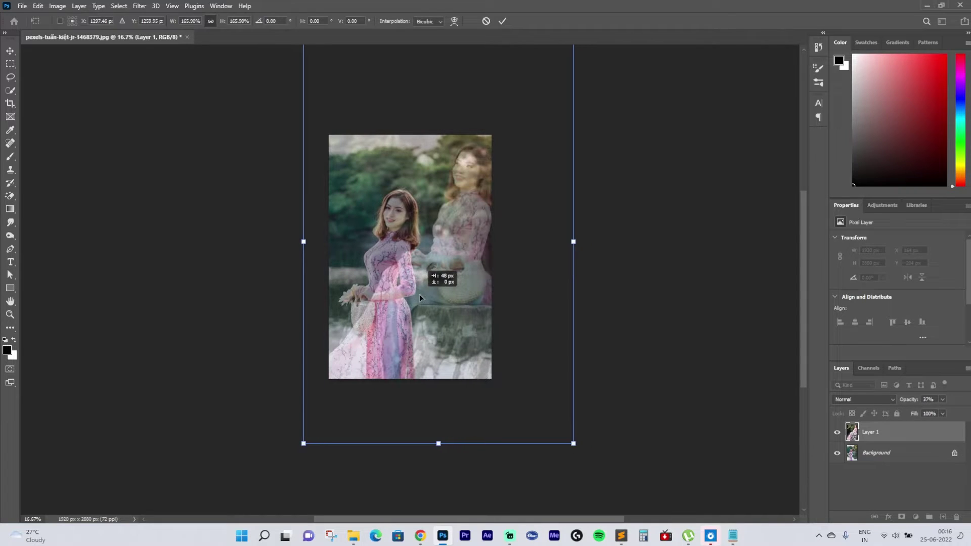
# Flip the seated woman layer horizontally, scale it to -156.51% by 155.00%, and place it back-to-back with the standing woman.
pyautogui.moveTo(303, 242); pyautogui.dragTo(764, 265)
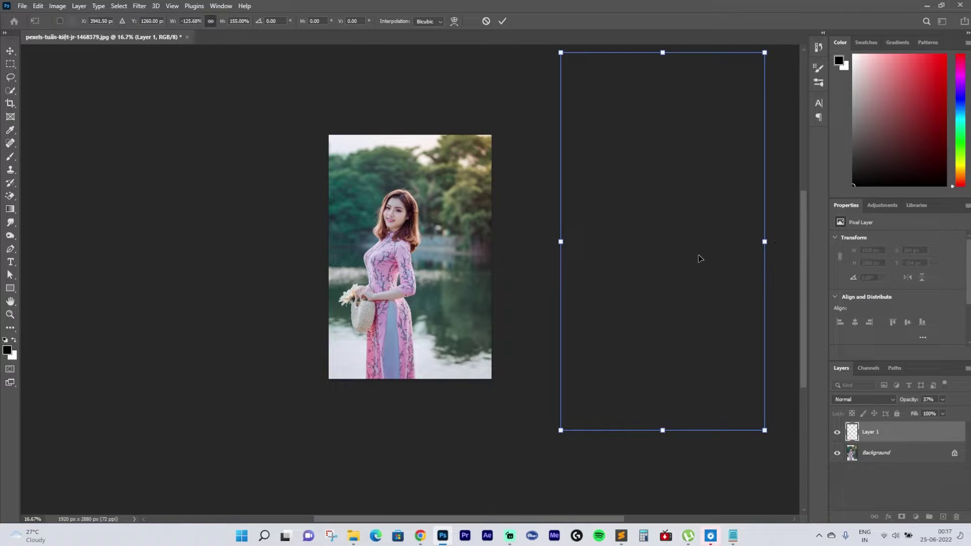
pyautogui.moveTo(699, 255); pyautogui.dragTo(501, 279)
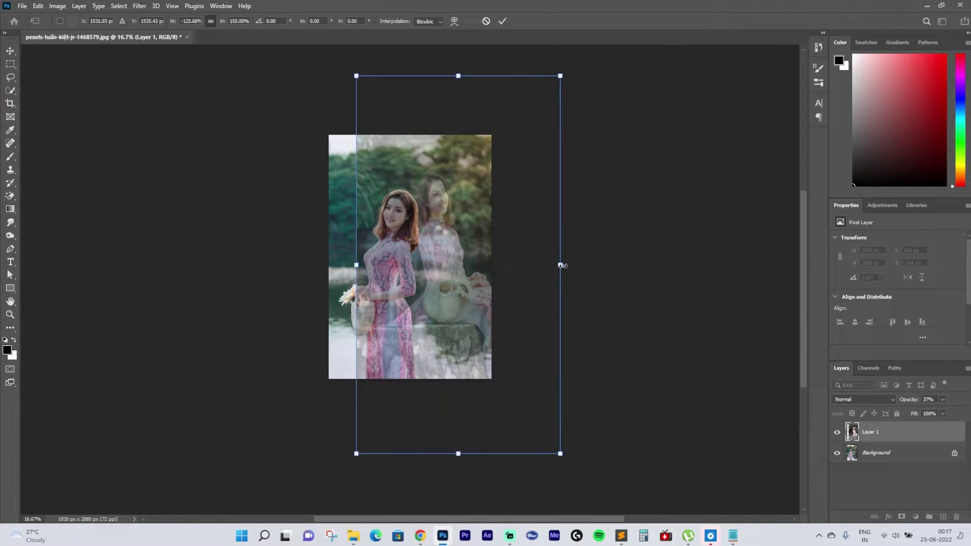
pyautogui.moveTo(560, 265); pyautogui.dragTo(602, 265)
pyautogui.moveTo(464, 257); pyautogui.dragTo(458, 278)
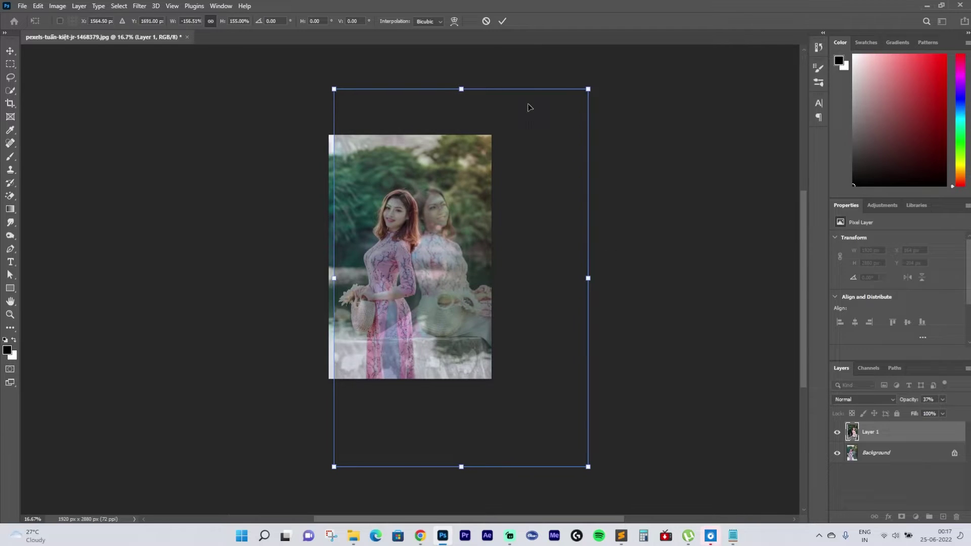
pyautogui.click(502, 21)
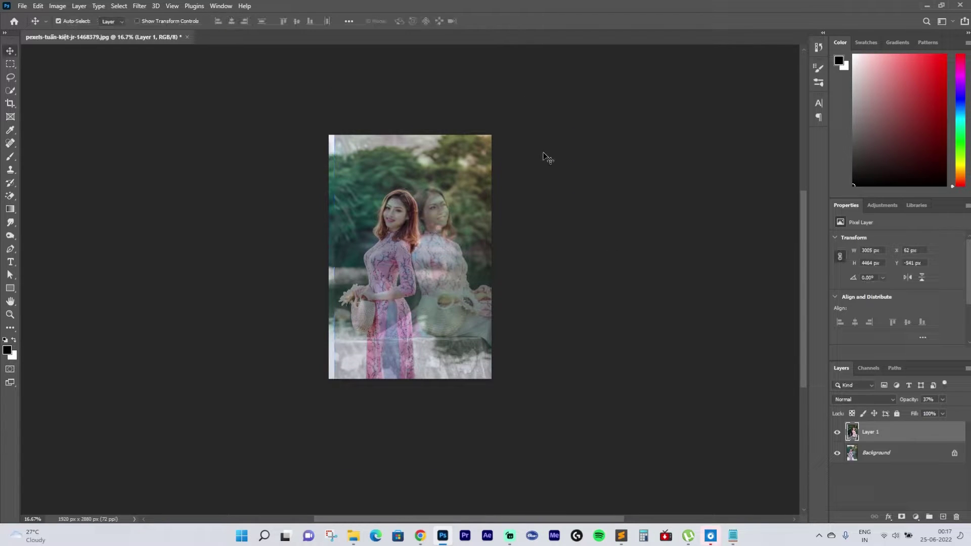
# Restore Layer 1 to 100% opacity and nudge it right to X 116 px.
pyautogui.click(943, 400)
pyautogui.moveTo(935, 411); pyautogui.dragTo(955, 412)
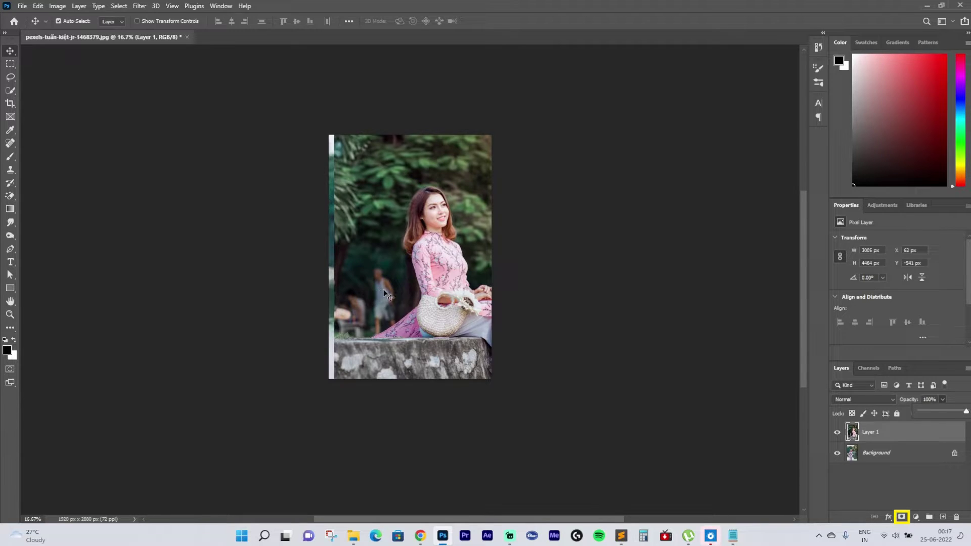
pyautogui.moveTo(387, 296); pyautogui.dragTo(392, 297)
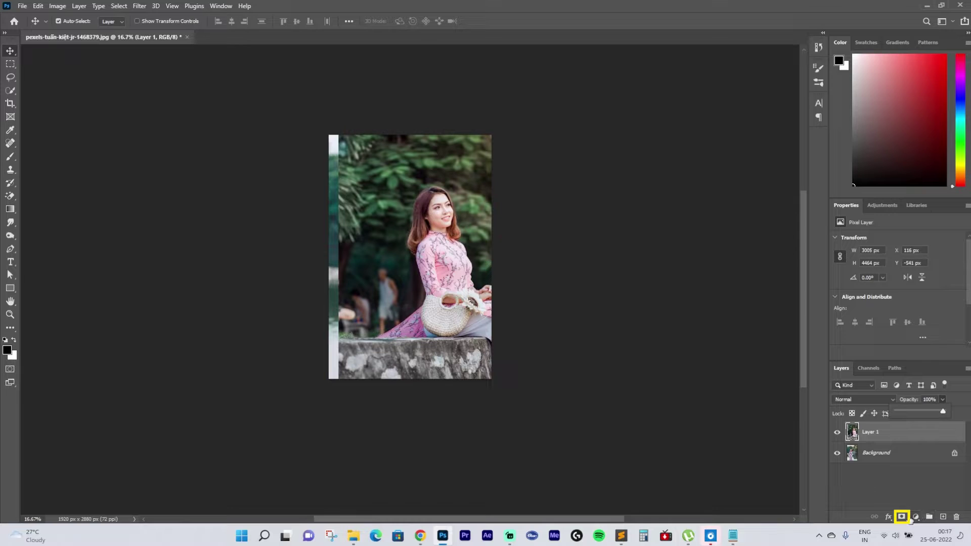
# Add a layer mask to Layer 1 and apply a black-to-white linear gradient that reveals the standing woman beside the seated one.
pyautogui.click(901, 517)
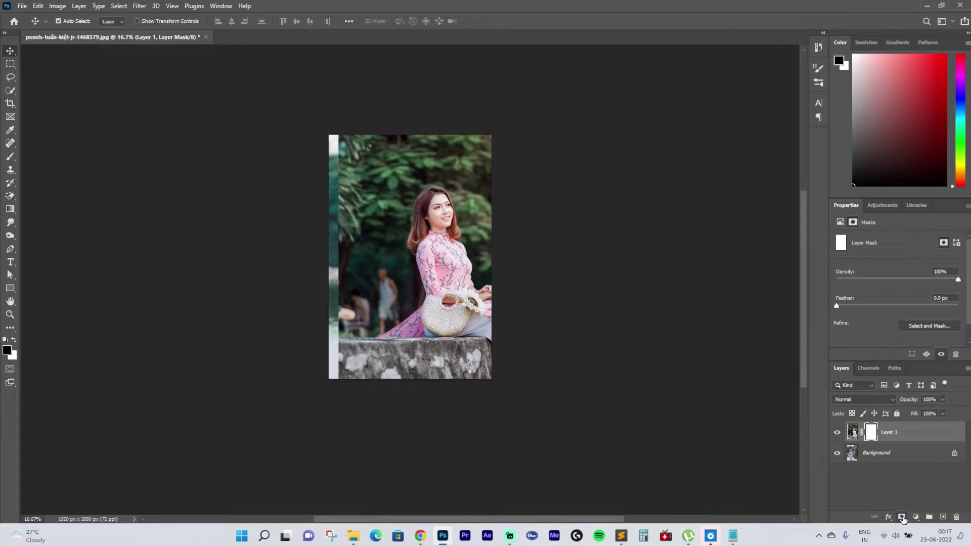
pyautogui.click(11, 209)
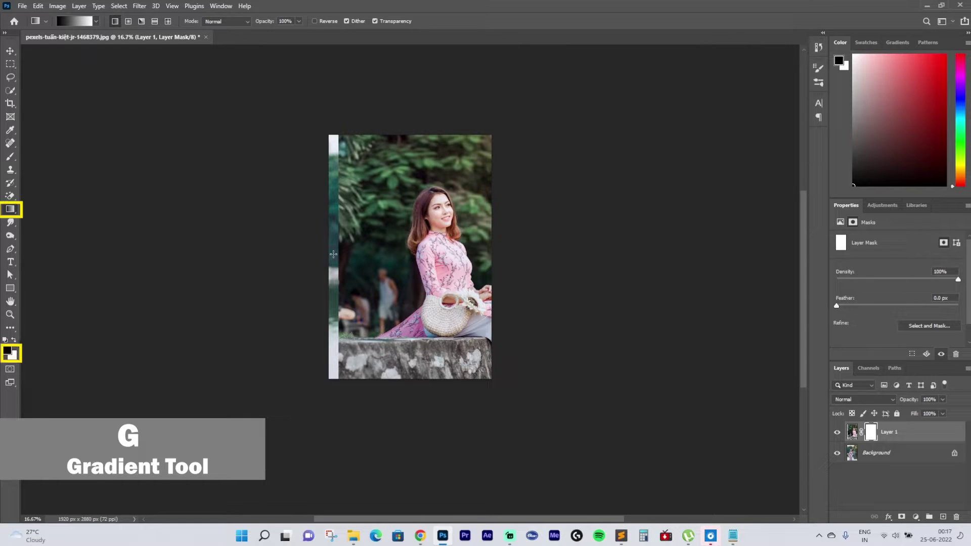
pyautogui.moveTo(333, 253); pyautogui.dragTo(374, 254)
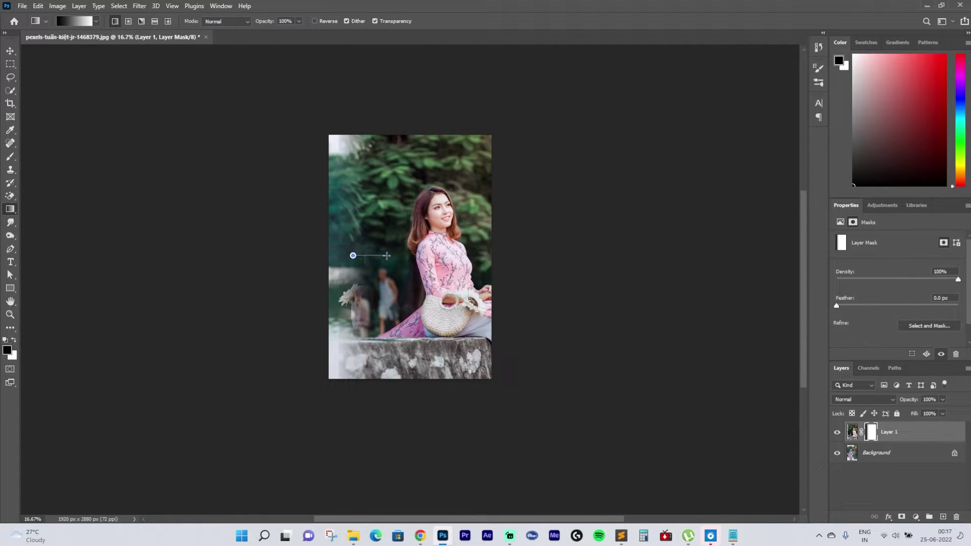
pyautogui.moveTo(394, 256); pyautogui.dragTo(416, 270)
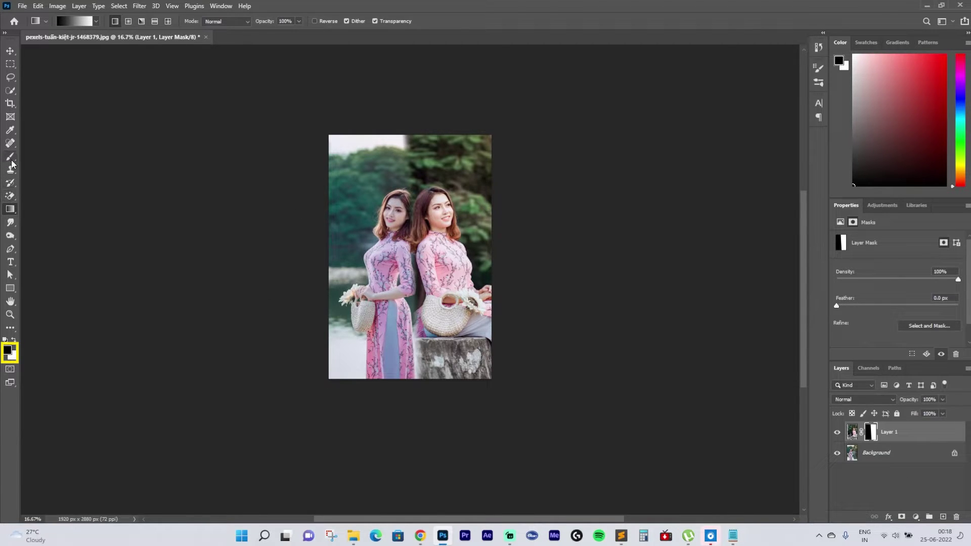
# Paint white at 66% opacity and 56% flow on Layer 1's mask to reveal the seated woman's dress and stone edge between the figures.
pyautogui.press('b')
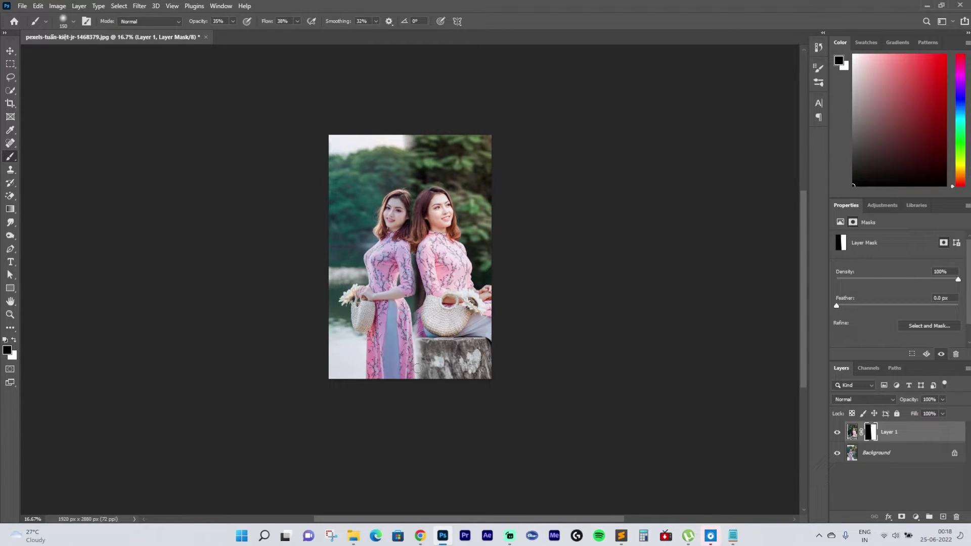
pyautogui.press('x')
pyautogui.hotkey('ctrl', '+')
pyautogui.hotkey('ctrl', '+')
pyautogui.hotkey('ctrl', '+')
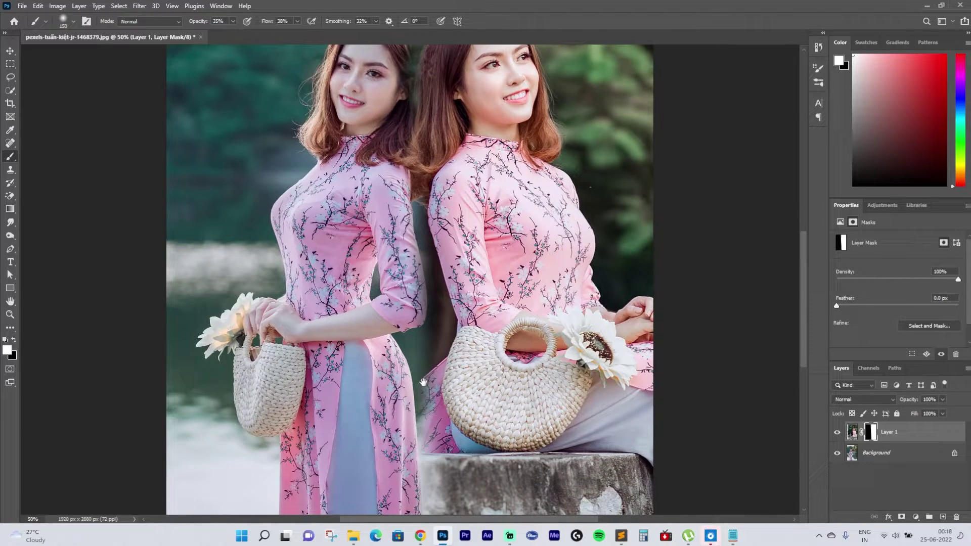
pyautogui.moveTo(423, 382); pyautogui.dragTo(410, 258)
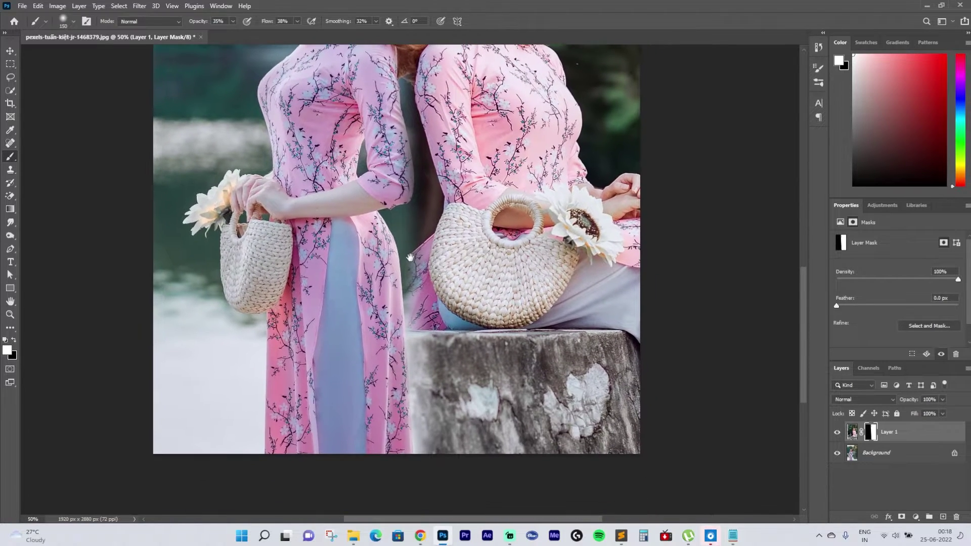
pyautogui.press(']')
pyautogui.click(233, 21)
pyautogui.moveTo(242, 36); pyautogui.dragTo(306, 34)
pyautogui.click(297, 21)
pyautogui.click(444, 357)
pyautogui.moveTo(429, 379)
pyautogui.mouseDown()
pyautogui.moveTo(430, 463)
pyautogui.moveTo(432, 337)
pyautogui.moveTo(417, 265)
pyautogui.moveTo(431, 456)
pyautogui.mouseUp()
pyautogui.moveTo(415, 272); pyautogui.dragTo(424, 468)
pyautogui.scroll(6, 403, 189)
pyautogui.scroll(-6, 400, 304)
pyautogui.press('[')
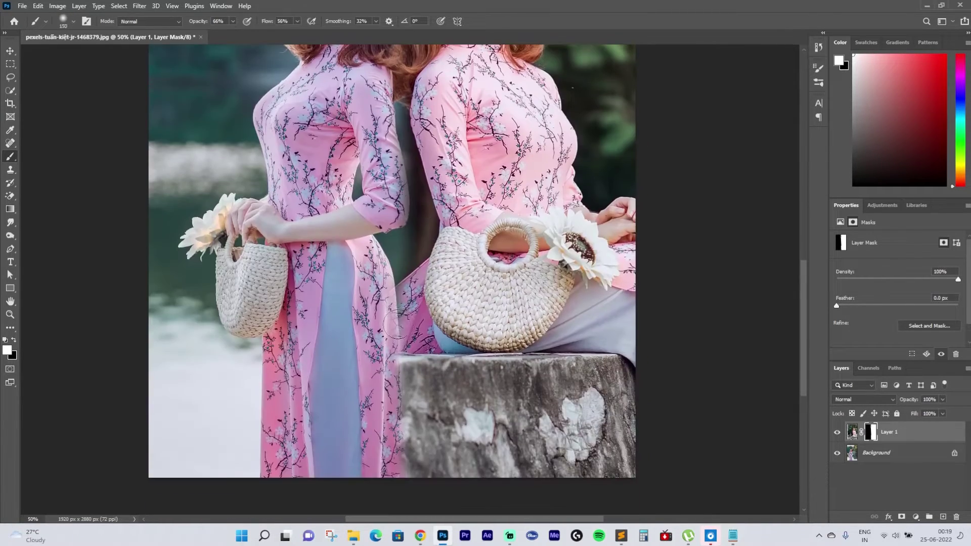
# Refine Layer 1's mask with a 30 px brush, restoring the standing woman's dress edge in black and the adjoining stone in white.
pyautogui.press('x')
pyautogui.press('x')
pyautogui.hotkey('ctrl', '+')
pyautogui.hotkey('ctrl', '+')
pyautogui.scroll(-6, 397, 324)
pyautogui.press('[')
pyautogui.press('[')
pyautogui.press('[')
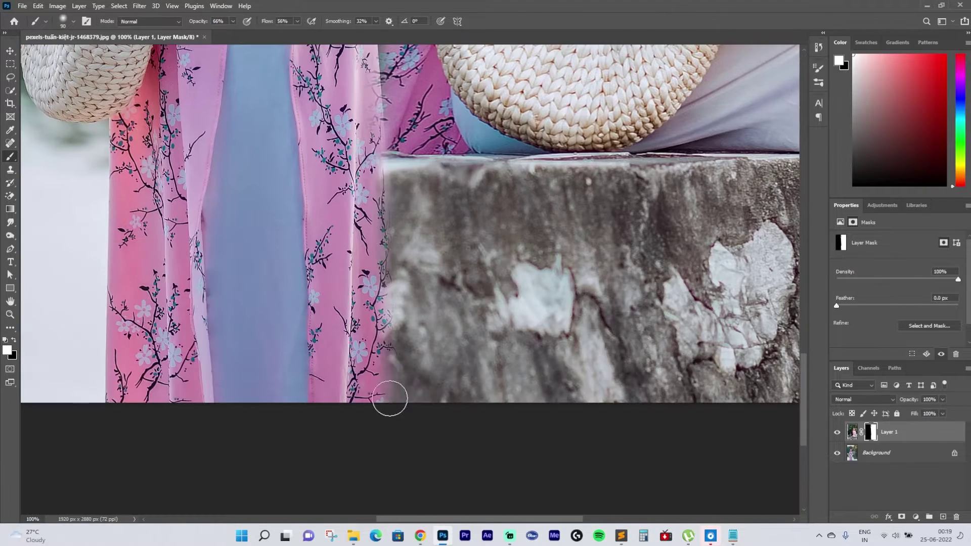
pyautogui.press('x')
pyautogui.press('[')
pyautogui.press('[')
pyautogui.press('[')
pyautogui.press('[')
pyautogui.press('[')
pyautogui.press('[')
pyautogui.moveTo(394, 399)
pyautogui.mouseDown()
pyautogui.moveTo(373, 366)
pyautogui.moveTo(367, 265)
pyautogui.moveTo(384, 154)
pyautogui.mouseUp()
pyautogui.scroll(3, 383, 149)
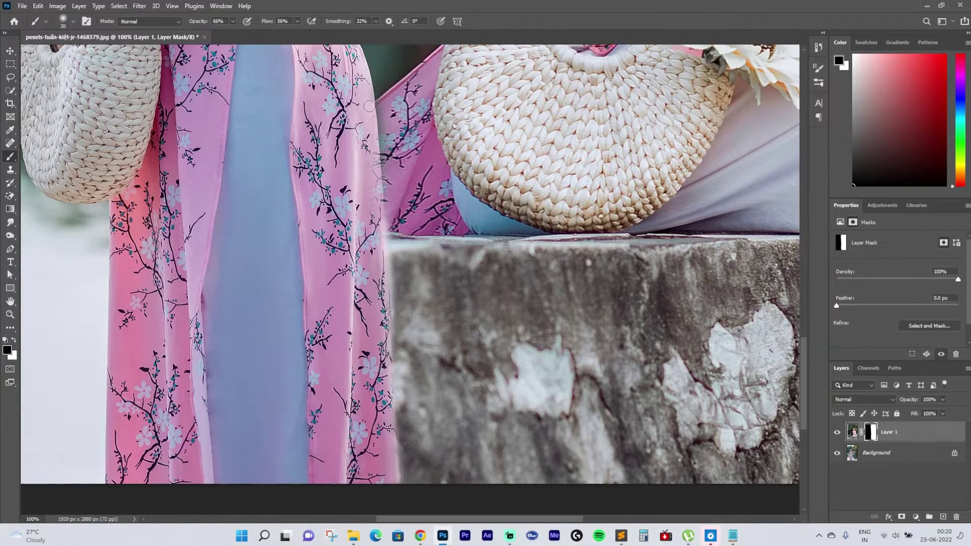
pyautogui.press('x')
pyautogui.moveTo(414, 253); pyautogui.dragTo(392, 328)
# Paint fine black strokes on Layer 1's mask to recover the standing woman's hair where the two heads meet.
pyautogui.hotkey('ctrl', '-')
pyautogui.scroll(15, 413, 320)
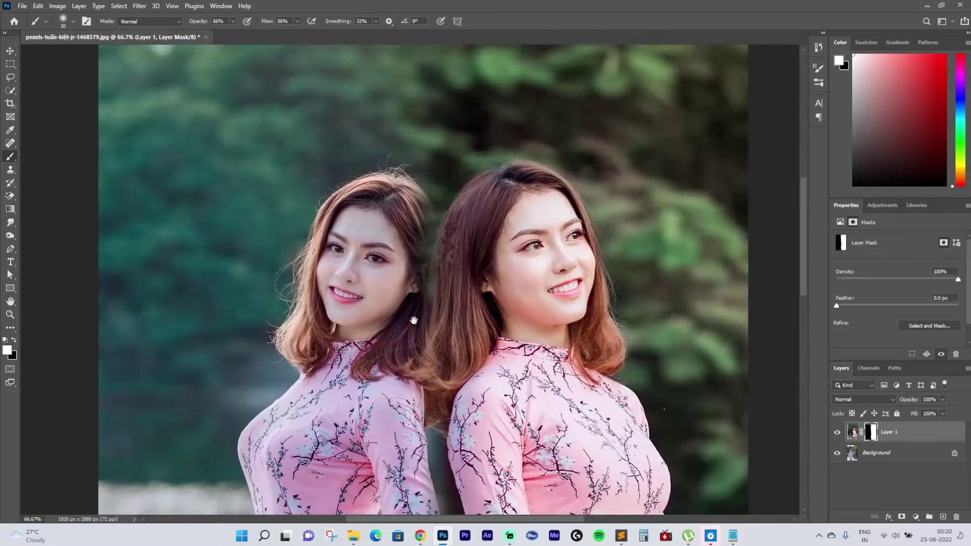
pyautogui.scroll(1, 413, 320)
pyautogui.press('x')
pyautogui.press('x')
pyautogui.press('x')
pyautogui.scroll(5, 430, 230)
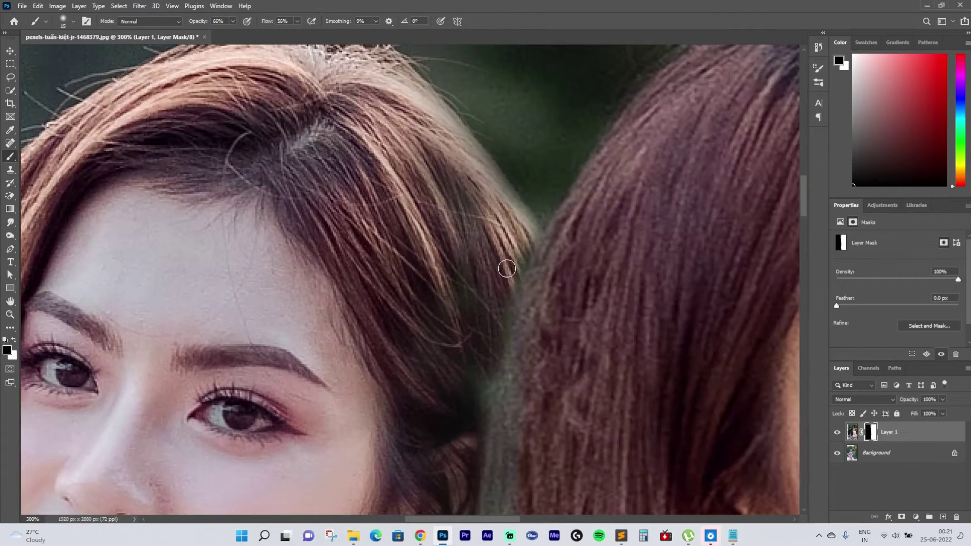
pyautogui.moveTo(506, 268); pyautogui.dragTo(429, 101)
pyautogui.moveTo(430, 351); pyautogui.dragTo(445, 167)
pyautogui.press('x')
pyautogui.press('x')
pyautogui.moveTo(453, 237)
pyautogui.mouseDown()
pyautogui.moveTo(451, 369)
pyautogui.moveTo(463, 217)
pyautogui.mouseUp()
pyautogui.scroll(-6, 413, 291)
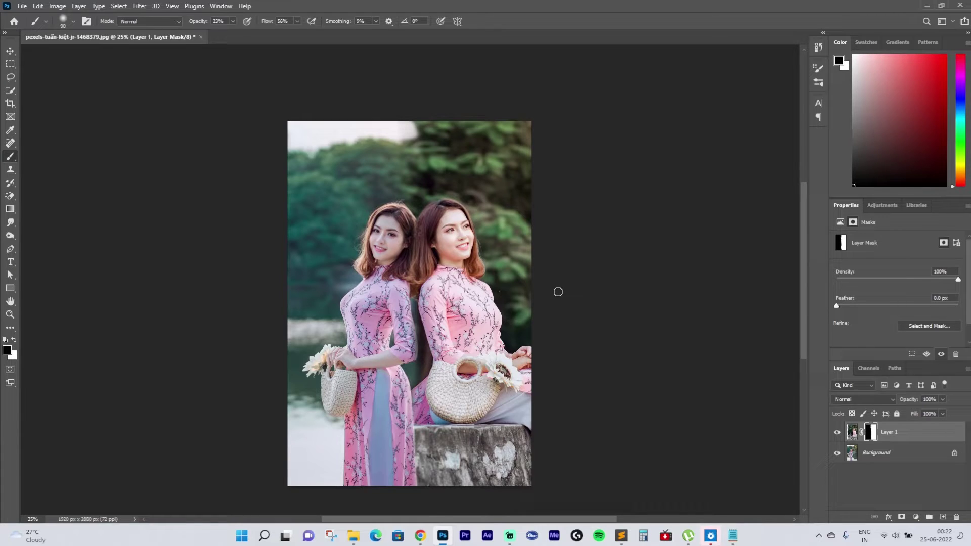
# Add a Color Balance adjustment above Layer 1 with midtones red +18, green +22 and blue +9.
pyautogui.click(915, 515)
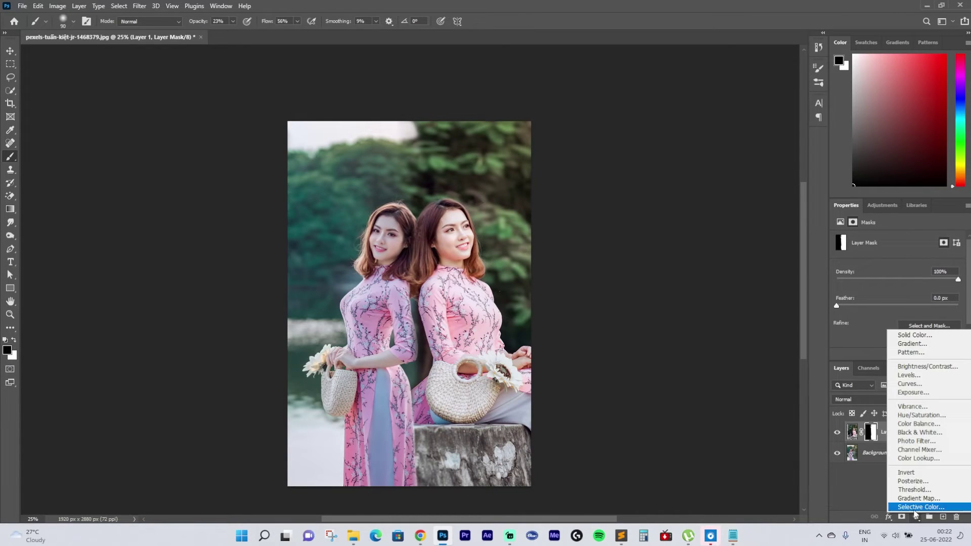
pyautogui.click(911, 424)
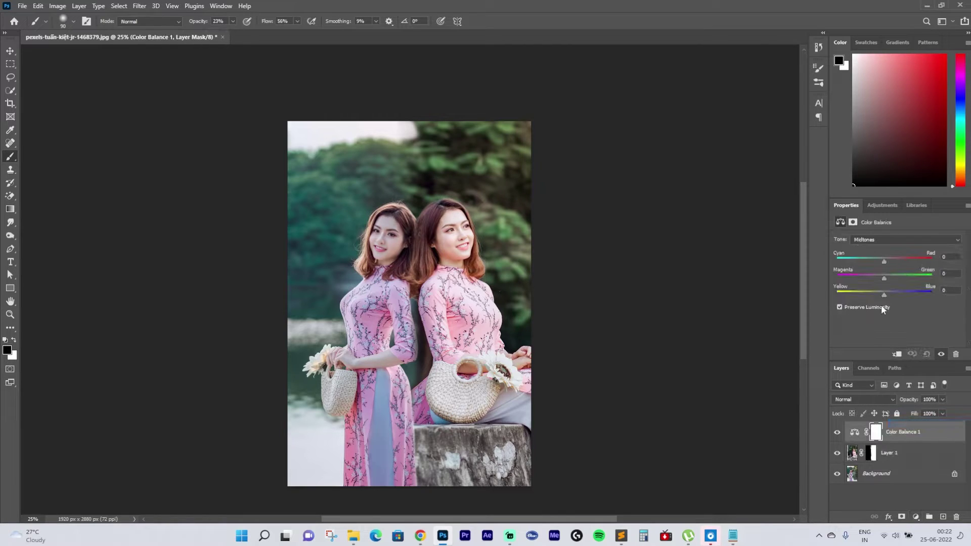
pyautogui.moveTo(883, 263); pyautogui.dragTo(889, 293)
# Add an Exposure adjustment directly above the Background and slightly adjust its exposure and offset.
pyautogui.click(885, 477)
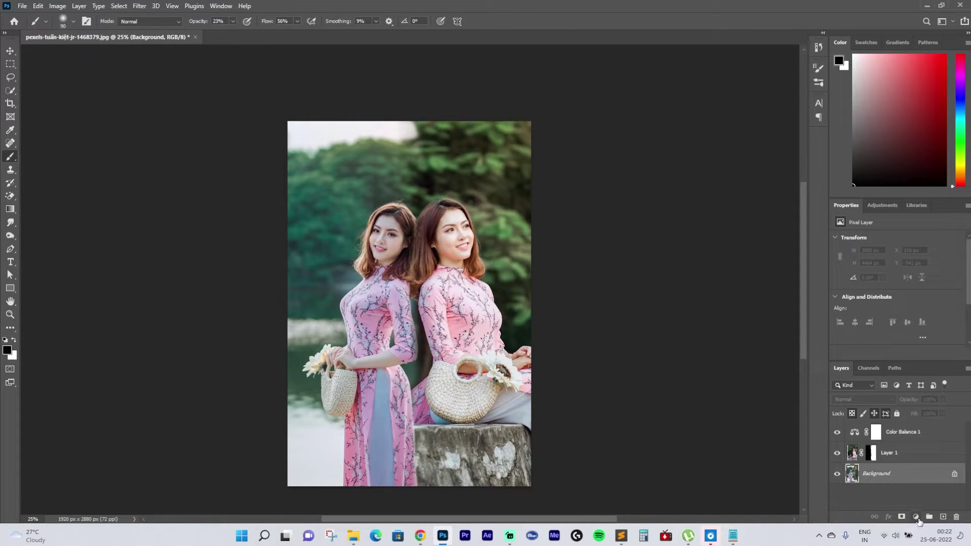
pyautogui.click(916, 517)
pyautogui.click(915, 399)
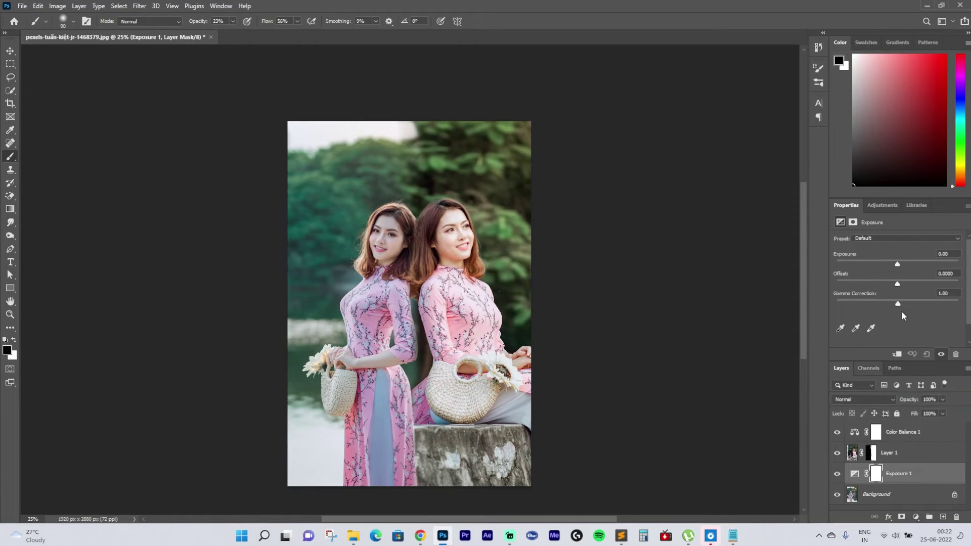
pyautogui.moveTo(899, 266); pyautogui.dragTo(898, 269)
pyautogui.moveTo(897, 284); pyautogui.dragTo(897, 281)
# Add a Color Balance adjustment above the Background with midtones green +9, blue +22 and highlights red +19, green +12, blue +9.
pyautogui.click(898, 494)
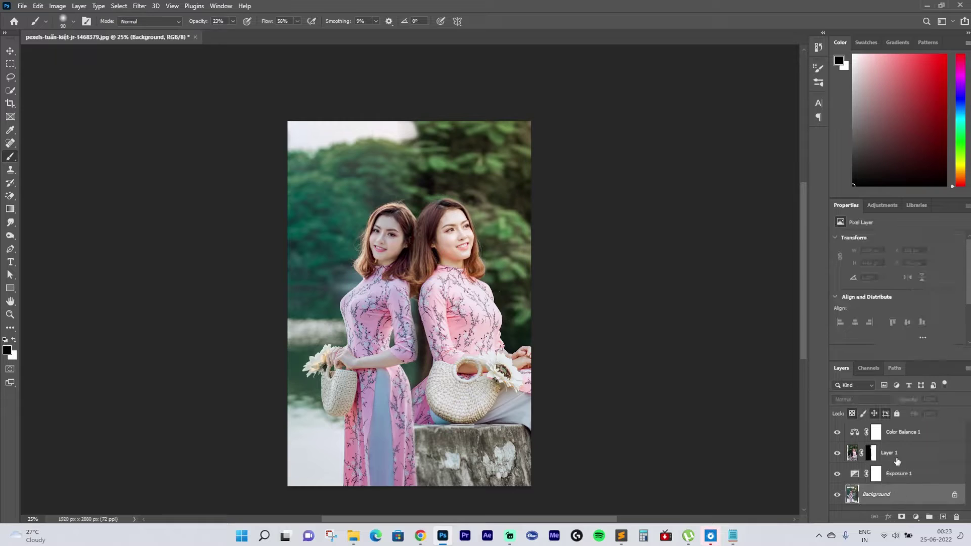
pyautogui.click(915, 517)
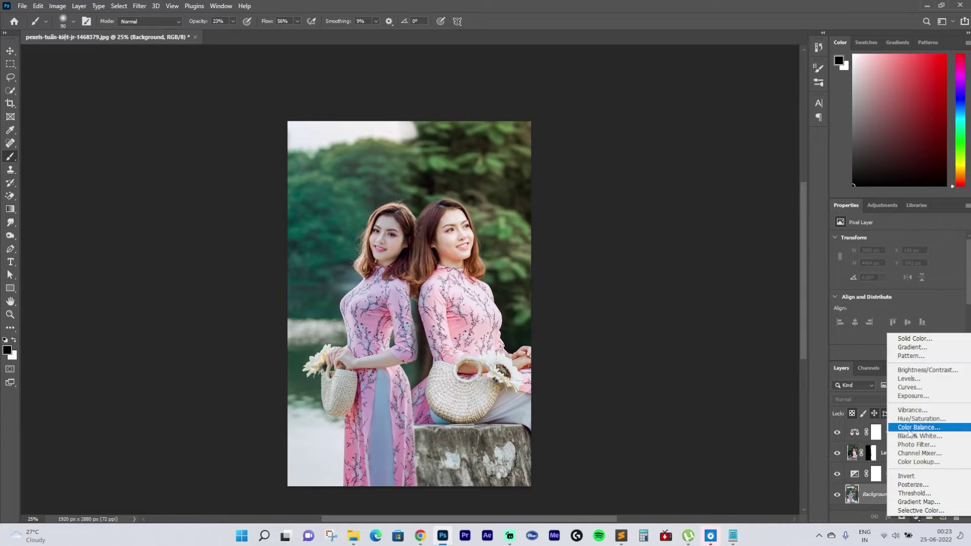
pyautogui.click(911, 429)
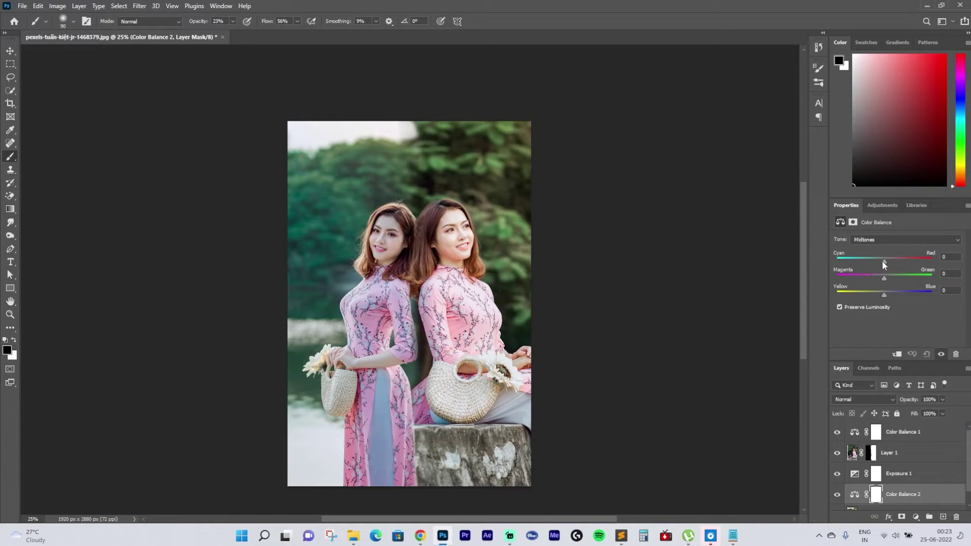
pyautogui.moveTo(886, 263); pyautogui.dragTo(896, 295)
pyautogui.click(884, 240)
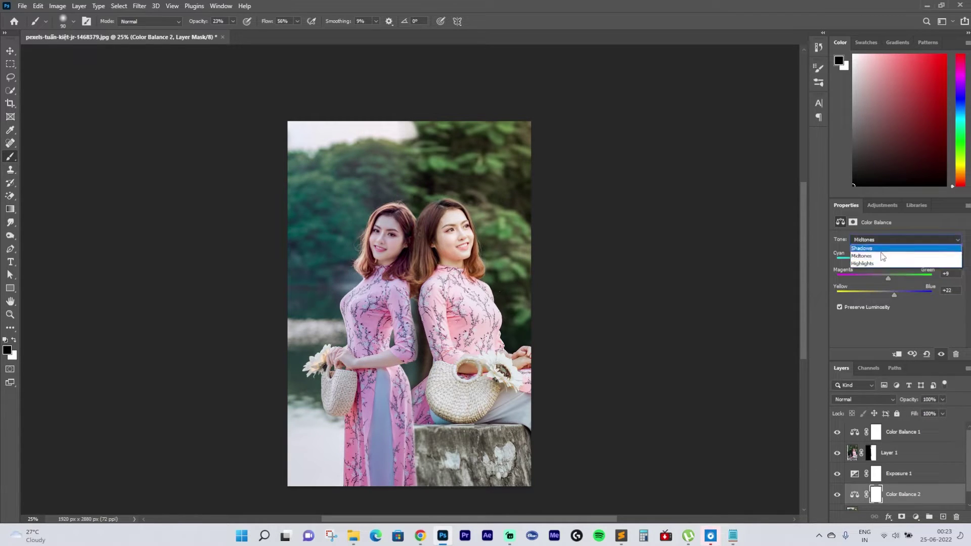
pyautogui.click(882, 263)
pyautogui.moveTo(890, 262); pyautogui.dragTo(888, 294)
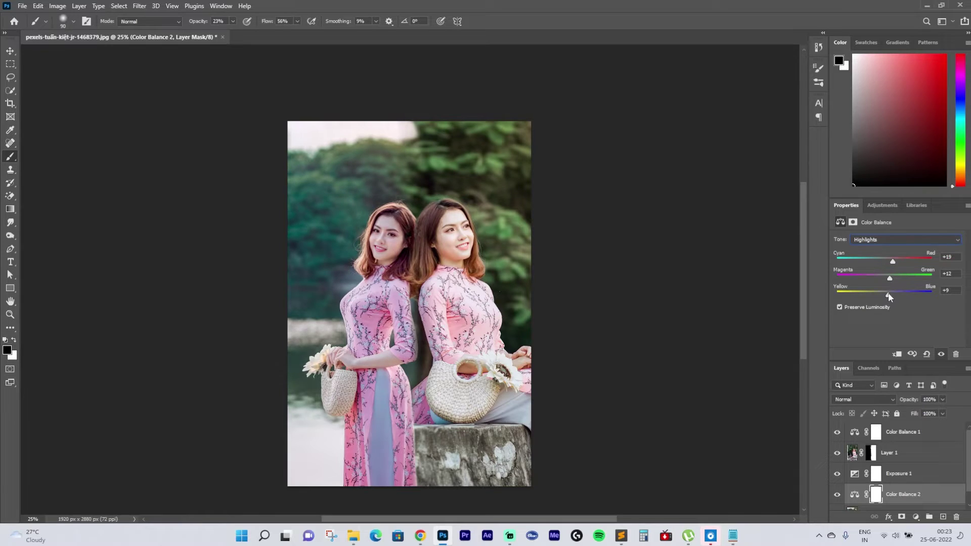
# Clip the Color Balance 1 adjustment to Layer 1.
pyautogui.click(903, 433)
pyautogui.rightClick(904, 434)
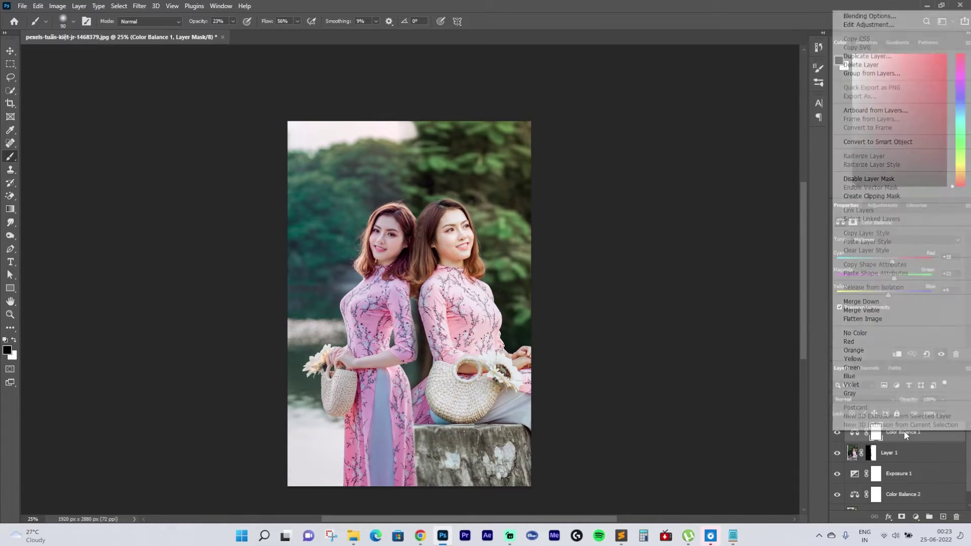
pyautogui.click(880, 197)
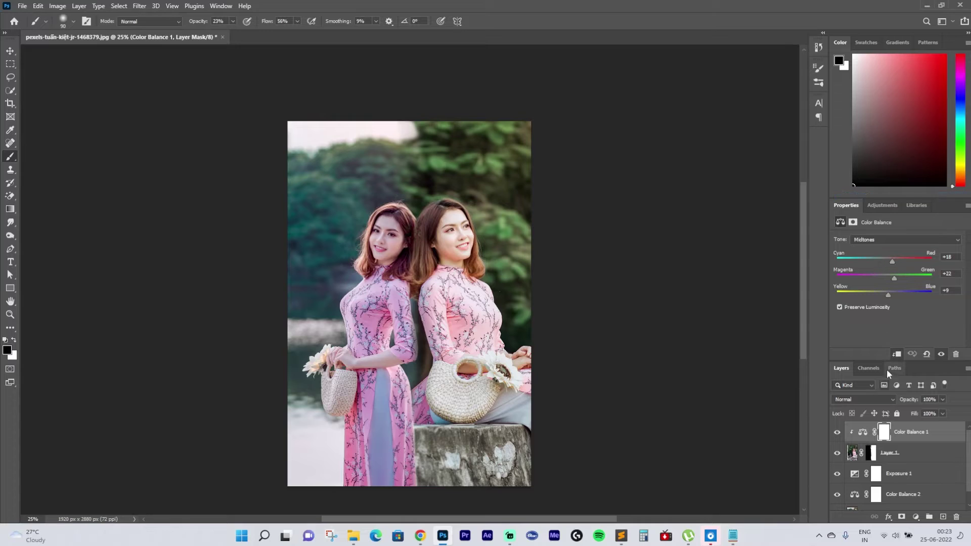
# Try Color Balance 1 with altered midtones and shadows red +17, green +21, and reset the adjustment.
pyautogui.click(888, 240)
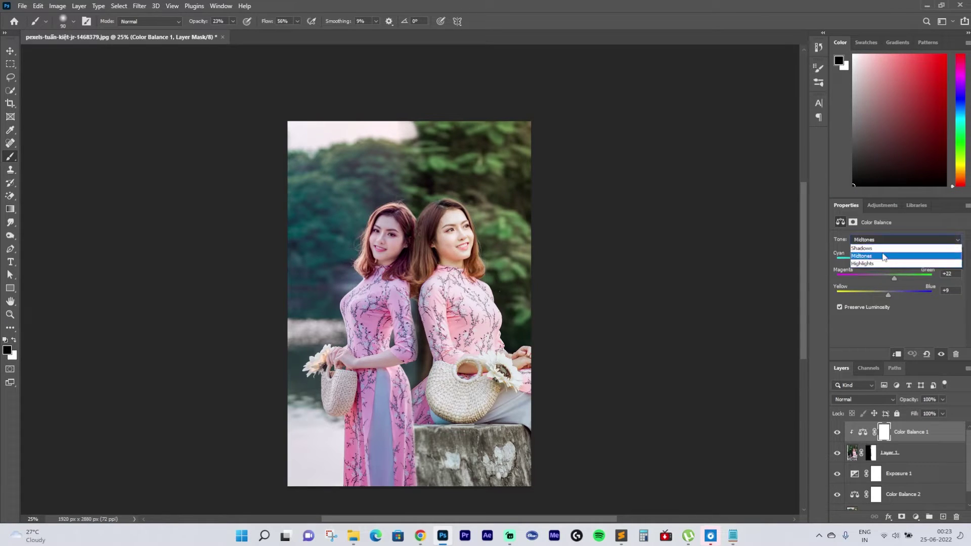
pyautogui.click(883, 257)
pyautogui.moveTo(896, 262)
pyautogui.mouseDown()
pyautogui.moveTo(889, 279)
pyautogui.moveTo(891, 261)
pyautogui.mouseUp()
pyautogui.click(892, 240)
pyautogui.click(888, 248)
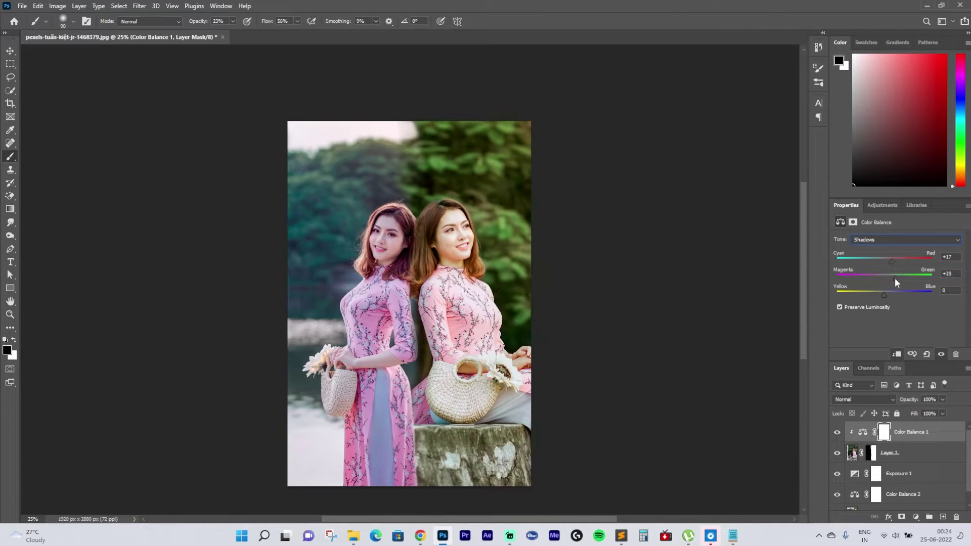
pyautogui.click(926, 354)
# Readjust Color Balance 1's midtone red balance and the green and blue balance of its shadows.
pyautogui.click(888, 240)
pyautogui.click(890, 253)
pyautogui.moveTo(894, 261); pyautogui.dragTo(895, 261)
pyautogui.click(888, 240)
pyautogui.click(883, 248)
pyautogui.moveTo(884, 274); pyautogui.dragTo(887, 297)
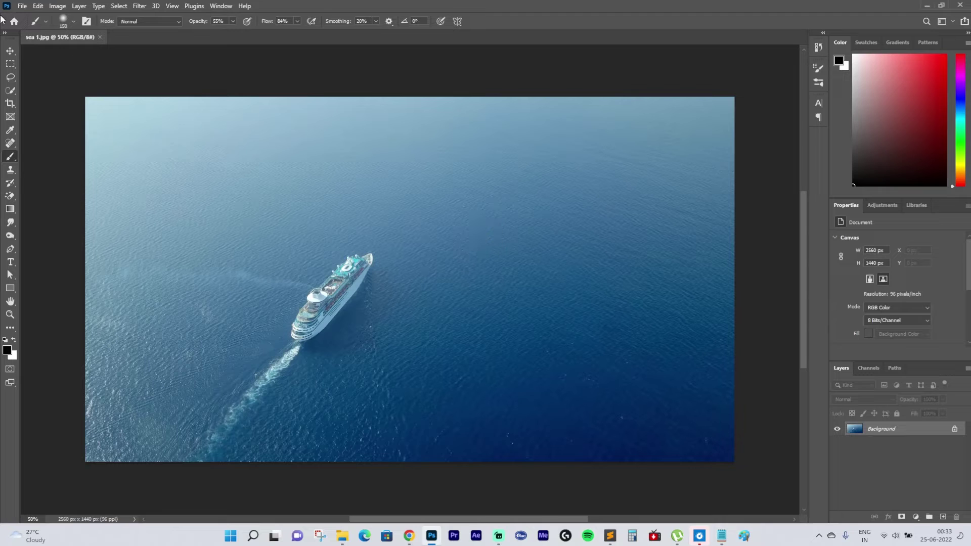
# Place the new_york_usa_city_top_view_119306_1280x720 image as an embedded layer in the sea 1.jpg document.
pyautogui.click(22, 6)
pyautogui.click(61, 216)
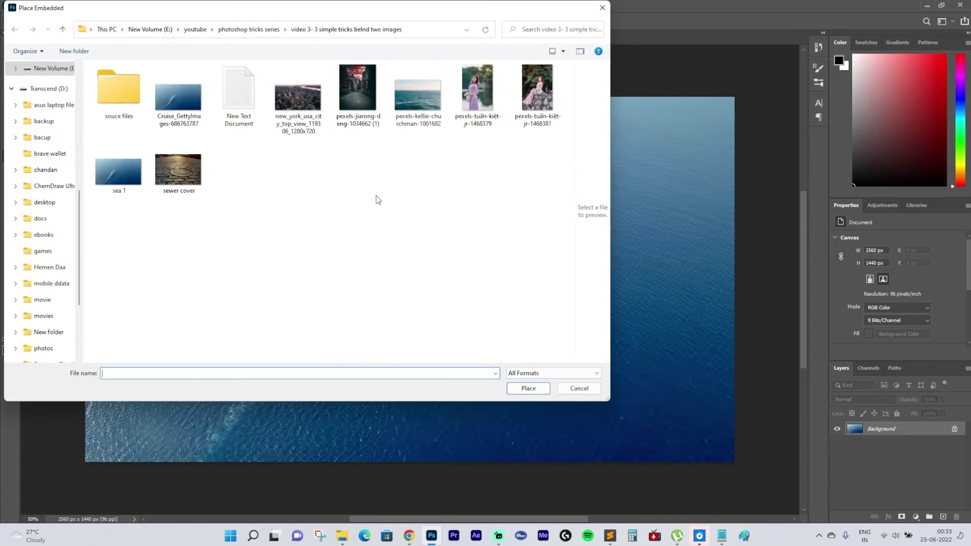
pyautogui.click(298, 96)
pyautogui.click(530, 387)
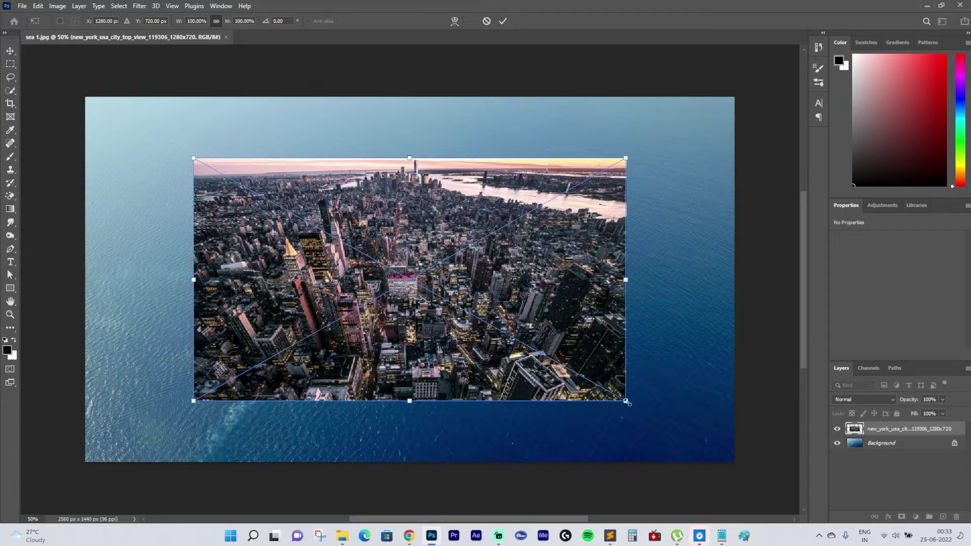
# Scale the placed New York city image to about 160% so it covers the canvas, and give it a layer mask.
pyautogui.moveTo(628, 403); pyautogui.dragTo(756, 474)
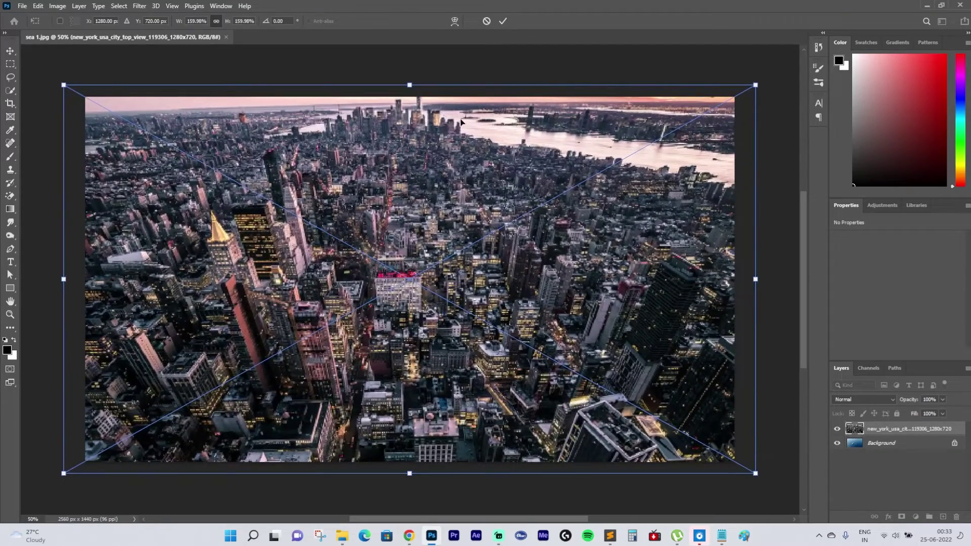
pyautogui.click(503, 21)
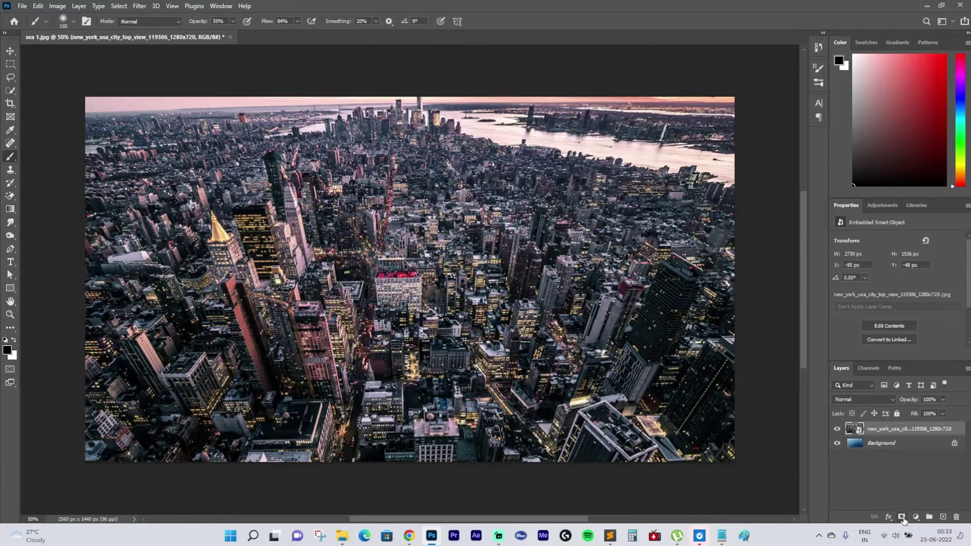
pyautogui.click(902, 517)
# Apply the new_york_usa_city_top_view layer's RGB channel to its mask with Apply Image, using Multiply blending at 100% opacity.
pyautogui.click(57, 6)
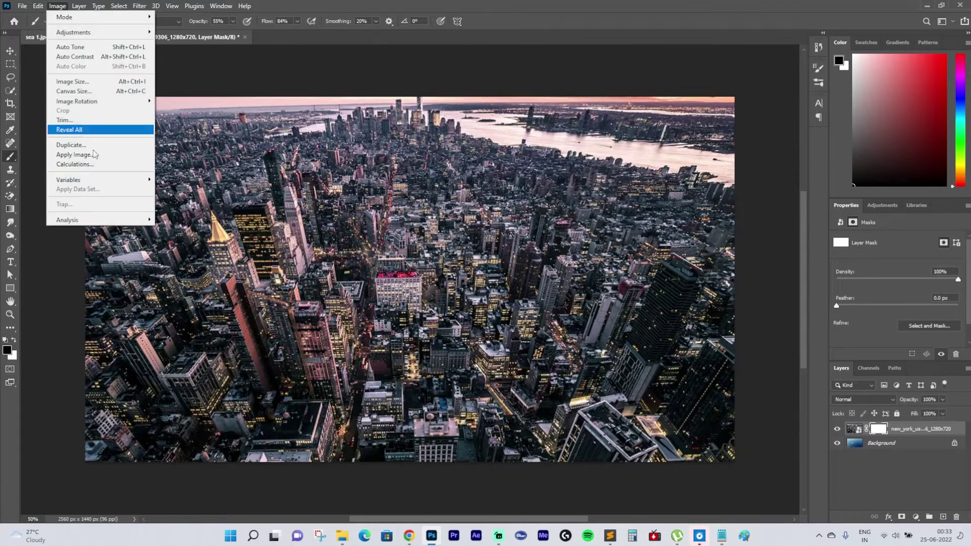
pyautogui.click(76, 154)
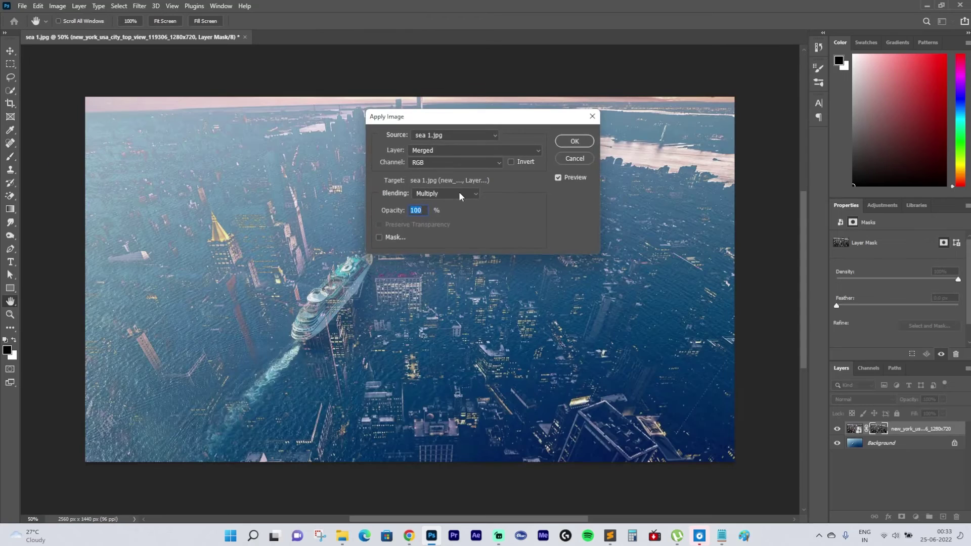
pyautogui.click(444, 150)
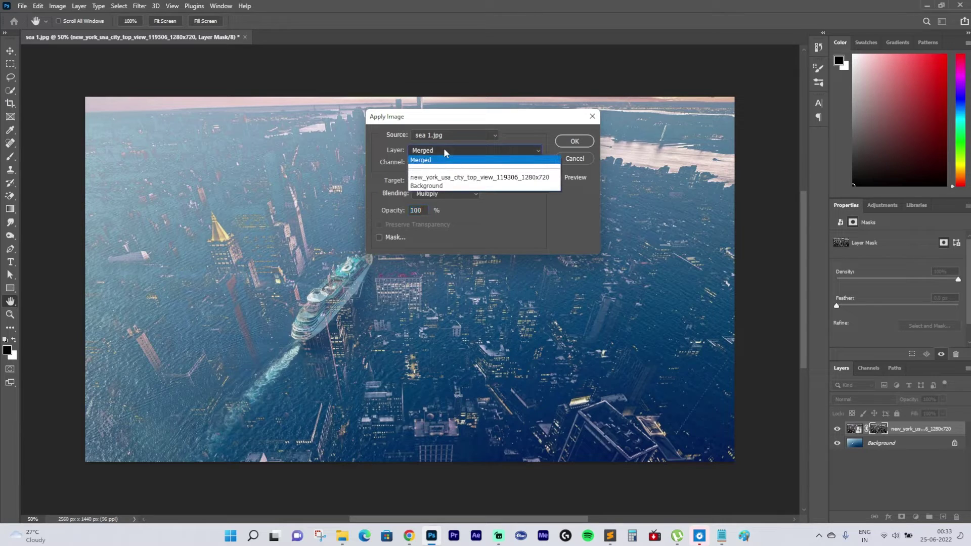
pyautogui.click(446, 178)
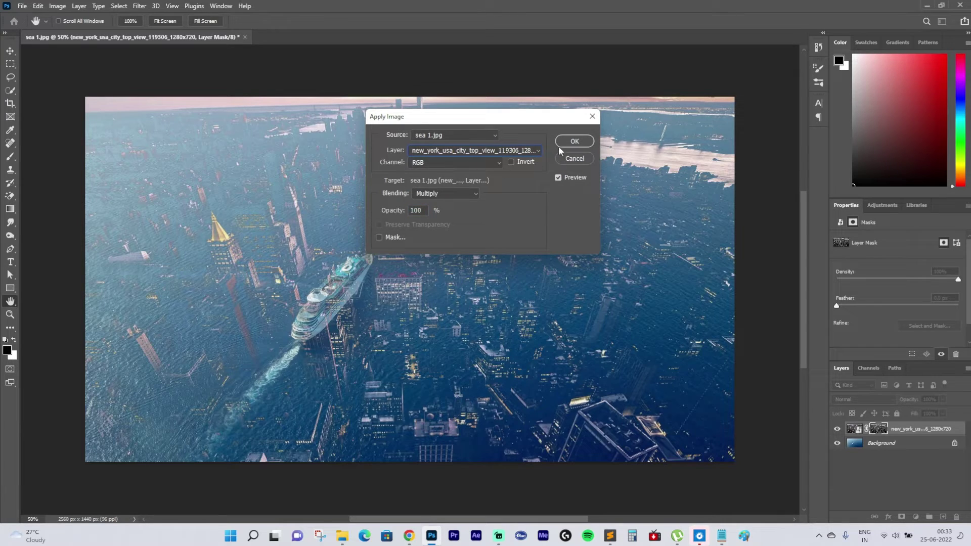
pyautogui.click(574, 141)
# Configure the Brush tool to size 80 with 100% opacity, 100% flow and 0% smoothing.
pyautogui.press('b')
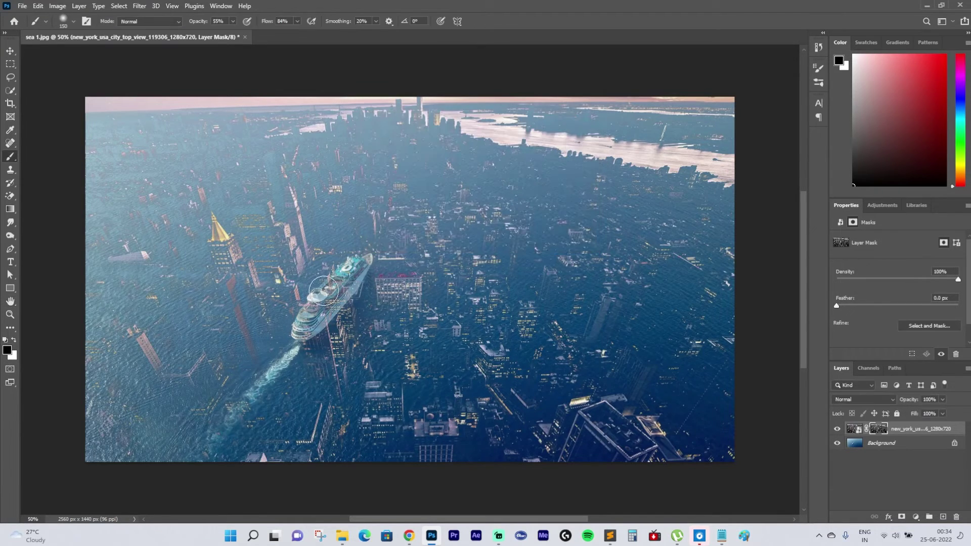
pyautogui.press('[')
pyautogui.click(297, 22)
pyautogui.moveTo(300, 33); pyautogui.dragTo(350, 32)
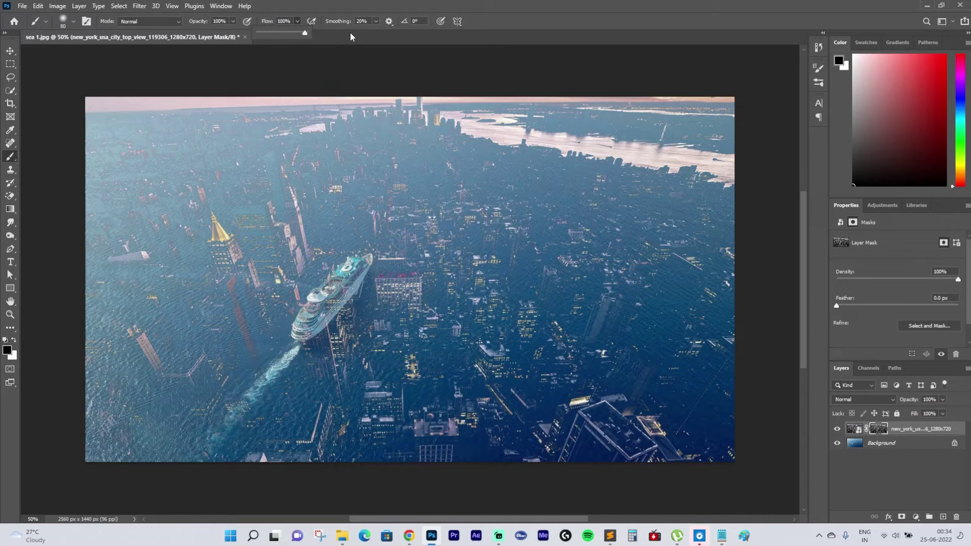
pyautogui.click(376, 22)
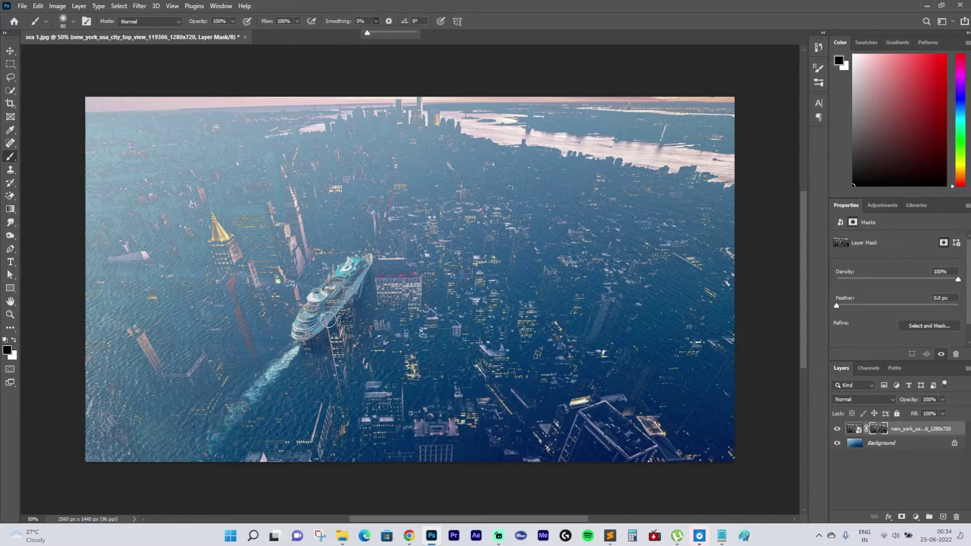
# Paint black on the city layer's mask over the cruise ship to clear the buildings from it, and reduce the brush to size 30.
pyautogui.click(316, 304)
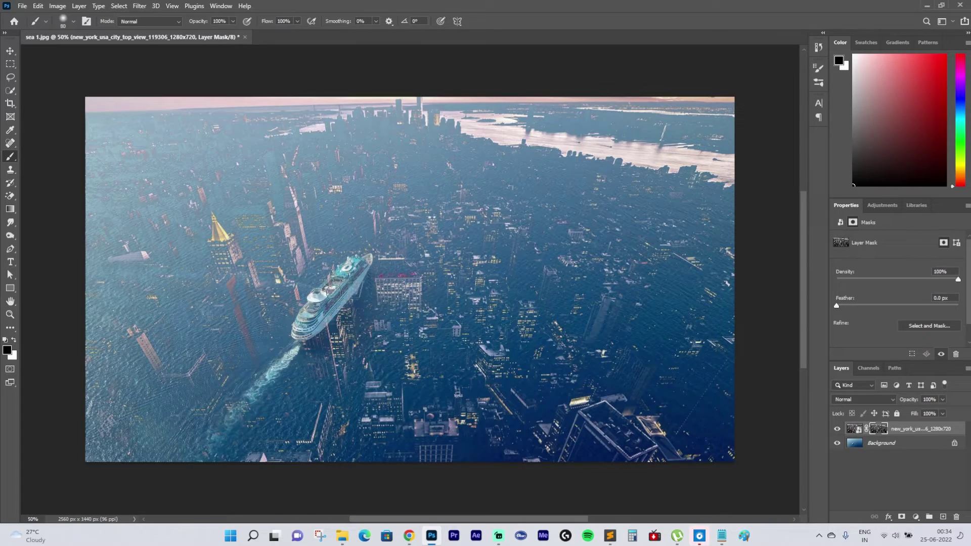
pyautogui.hotkey('ctrl', '1')
pyautogui.hotkey('ctrl', '+')
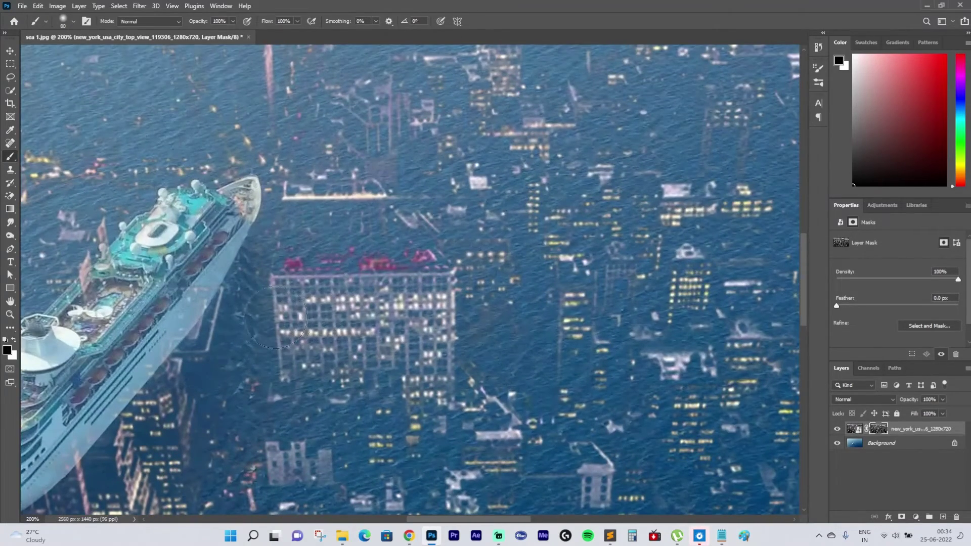
pyautogui.moveTo(151, 406); pyautogui.dragTo(395, 333)
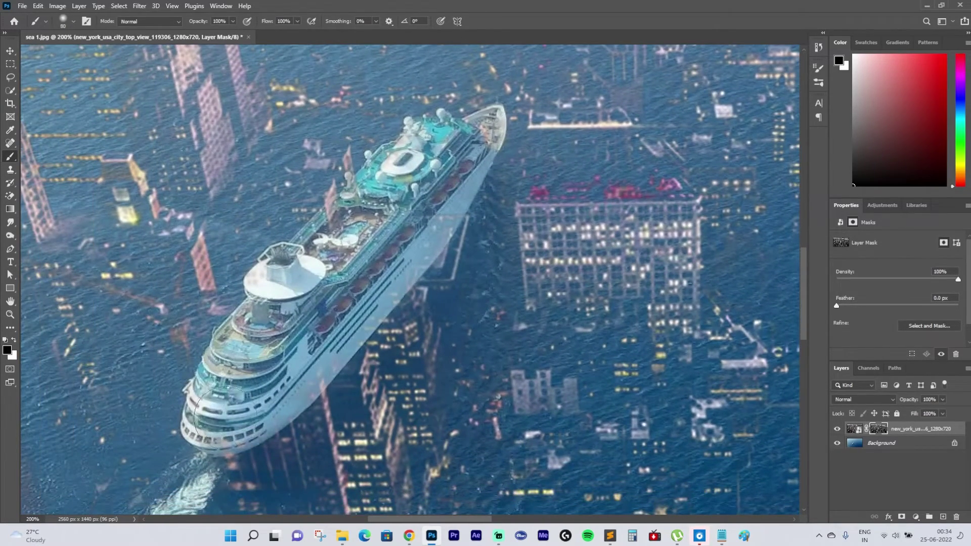
pyautogui.moveTo(292, 350)
pyautogui.mouseDown()
pyautogui.moveTo(334, 356)
pyautogui.moveTo(366, 339)
pyautogui.moveTo(349, 336)
pyautogui.moveTo(369, 294)
pyautogui.mouseUp()
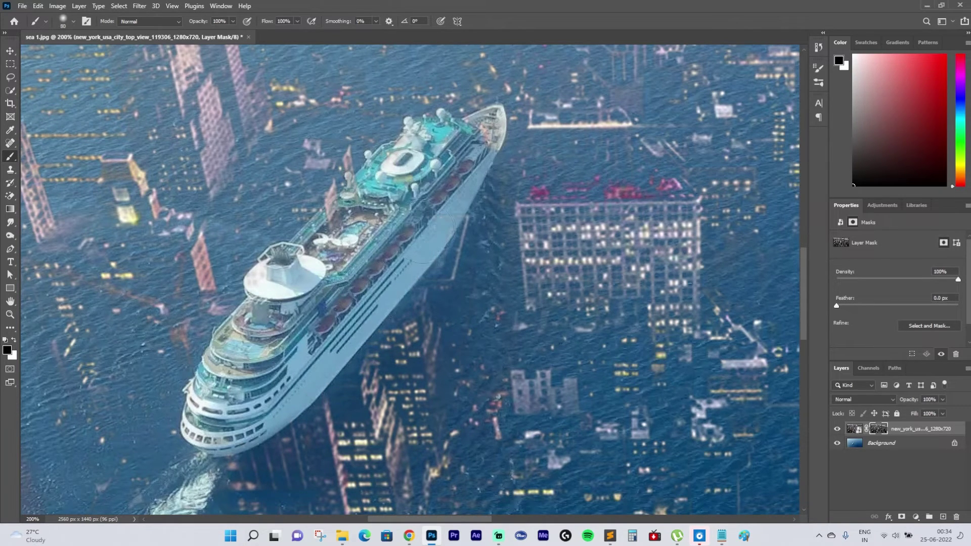
pyautogui.press('[')
pyautogui.press('[')
pyautogui.press('[')
pyautogui.press('[')
pyautogui.press('[')
pyautogui.hotkey('ctrl', '-')
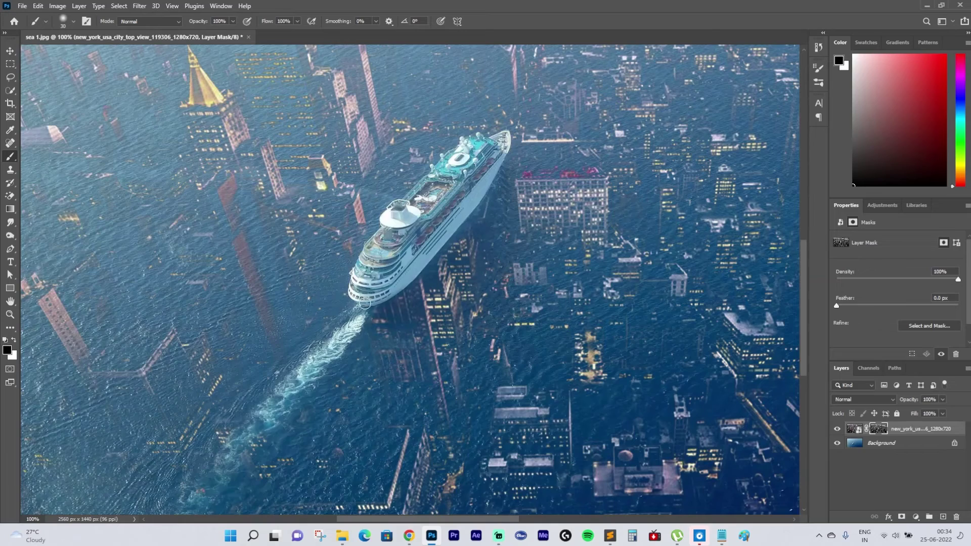
pyautogui.moveTo(462, 199); pyautogui.dragTo(407, 221)
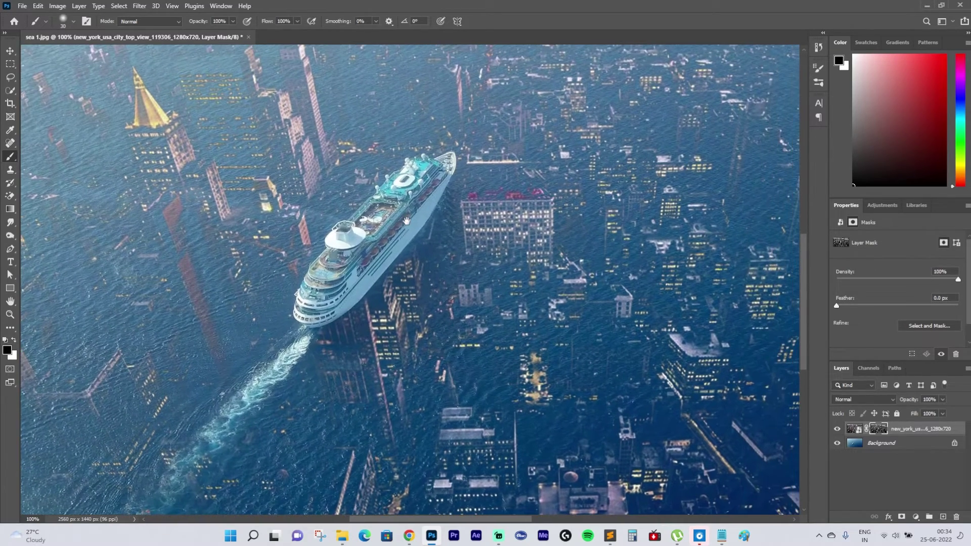
# Lower the city layer's opacity to 84% and its fill to 82%.
pyautogui.hotkey('ctrl', '-')
pyautogui.hotkey('ctrl', '-')
pyautogui.hotkey('ctrl', '-')
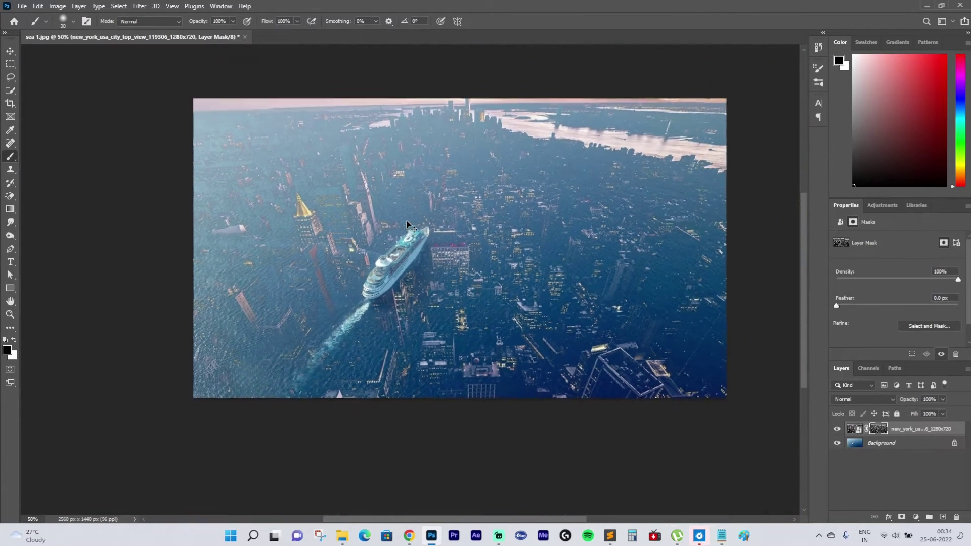
pyautogui.click(943, 399)
pyautogui.moveTo(943, 412); pyautogui.dragTo(935, 411)
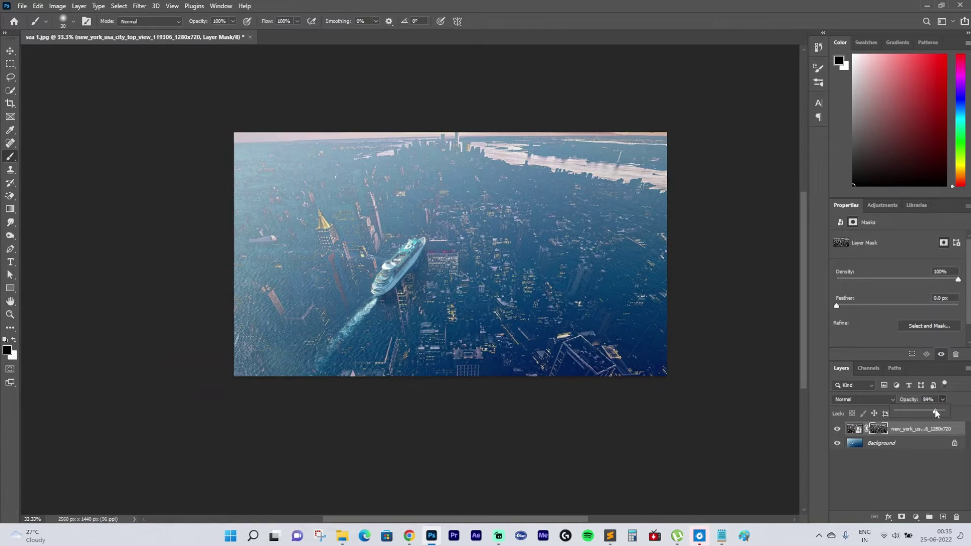
pyautogui.click(963, 412)
pyautogui.click(943, 413)
pyautogui.moveTo(943, 425); pyautogui.dragTo(935, 428)
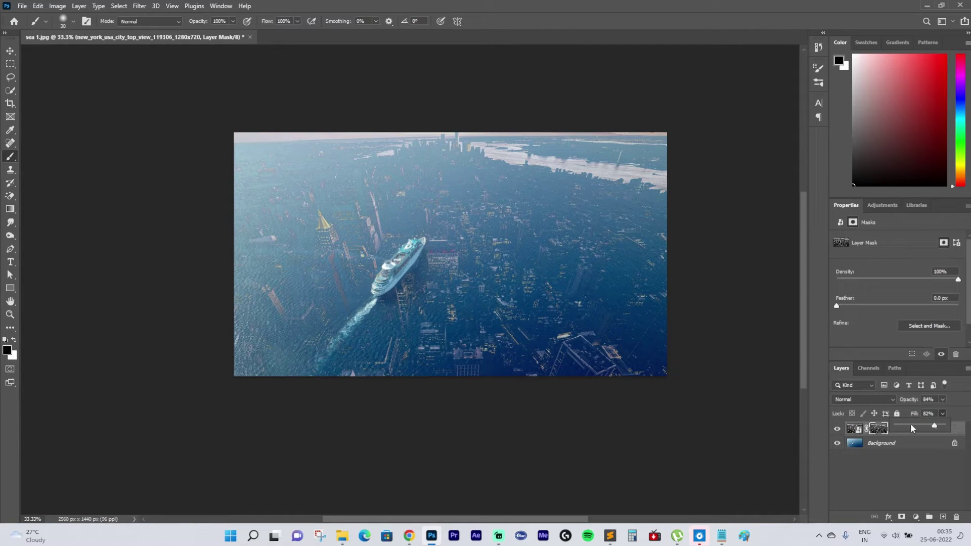
pyautogui.click(911, 475)
# Add a Color Balance adjustment above the Background layer, shift its midtones toward red and fine-tune their green and blue balance.
pyautogui.click(891, 445)
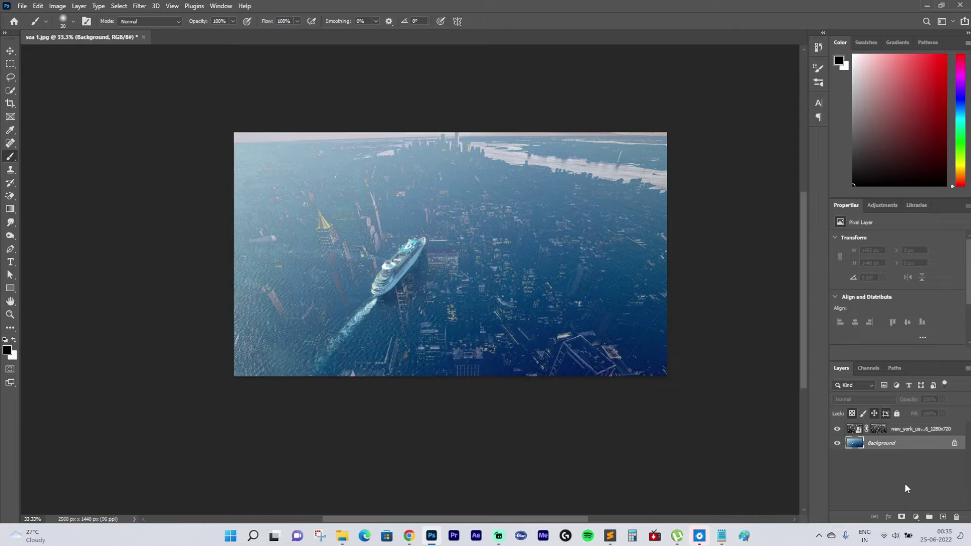
pyautogui.click(916, 517)
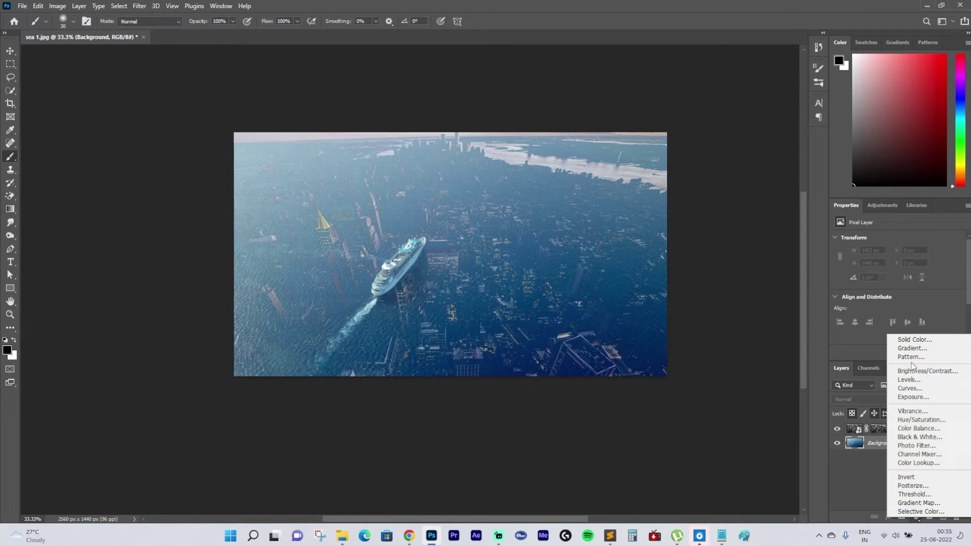
pyautogui.click(919, 429)
pyautogui.moveTo(884, 261); pyautogui.dragTo(888, 264)
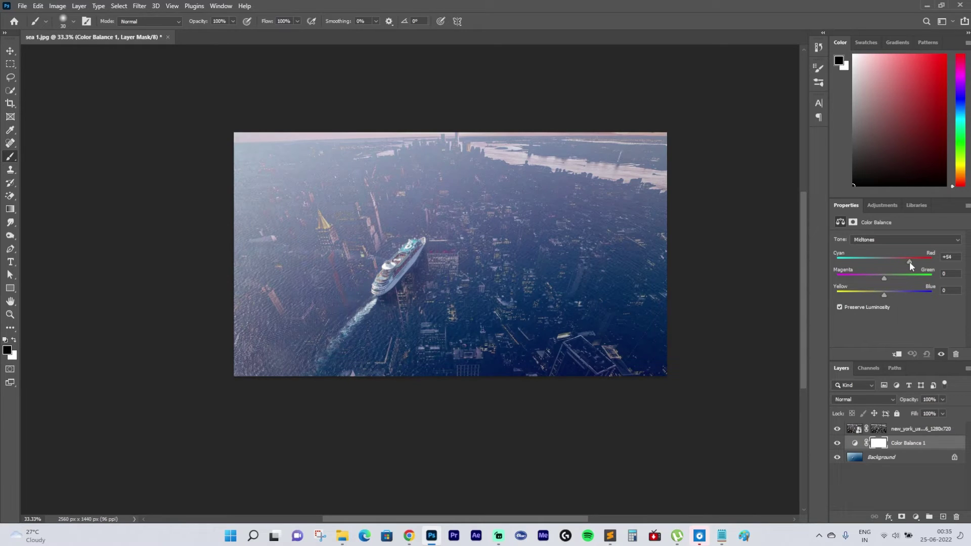
pyautogui.moveTo(889, 278); pyautogui.dragTo(888, 277)
pyautogui.moveTo(885, 293); pyautogui.dragTo(888, 295)
# Shift the highlights of Color Balance 1 toward red.
pyautogui.click(880, 240)
pyautogui.click(874, 260)
pyautogui.moveTo(884, 260); pyautogui.dragTo(893, 261)
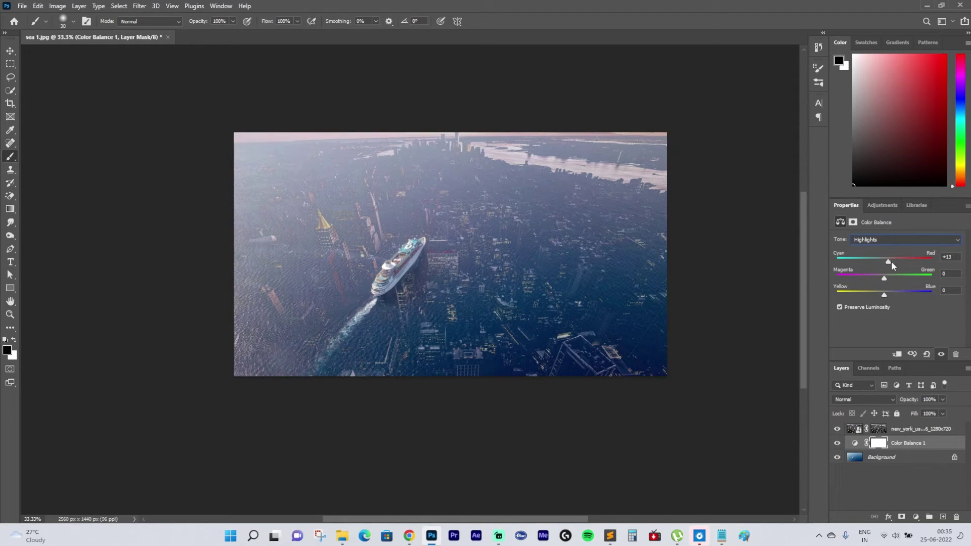
# Draw a rectangle shape of about 2552 by 1438 px over the whole canvas, above the city layer.
pyautogui.click(905, 428)
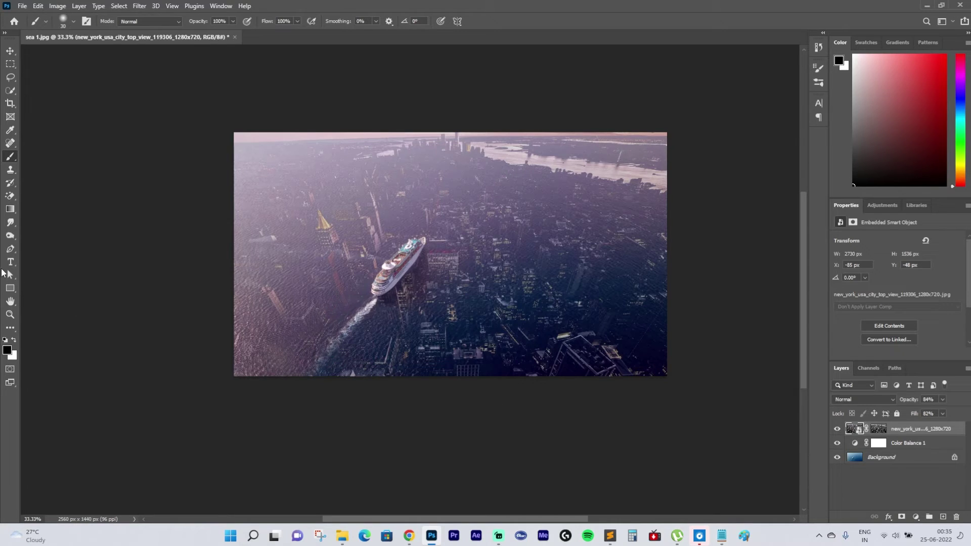
pyautogui.press('u')
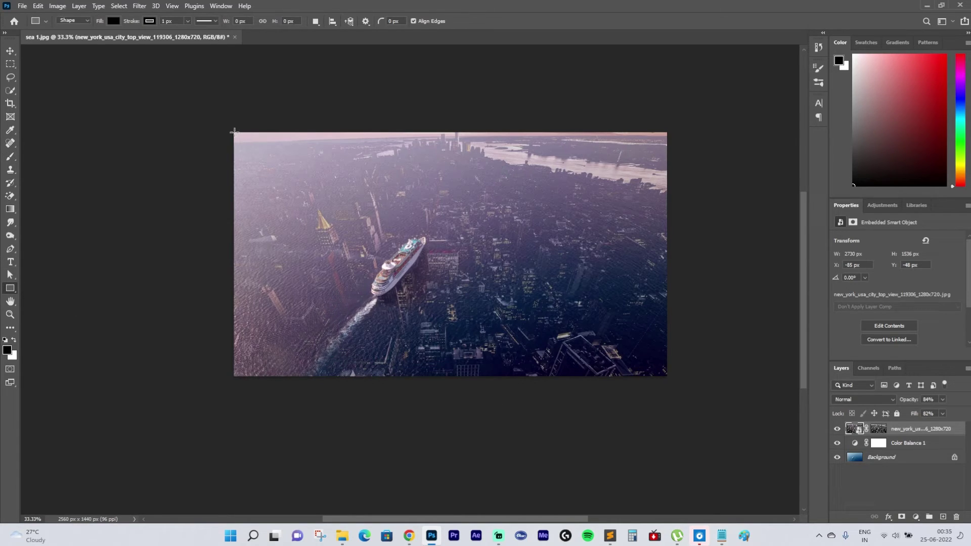
pyautogui.moveTo(234, 132)
pyautogui.mouseDown()
pyautogui.moveTo(411, 251)
pyautogui.moveTo(609, 338)
pyautogui.moveTo(665, 375)
pyautogui.mouseUp()
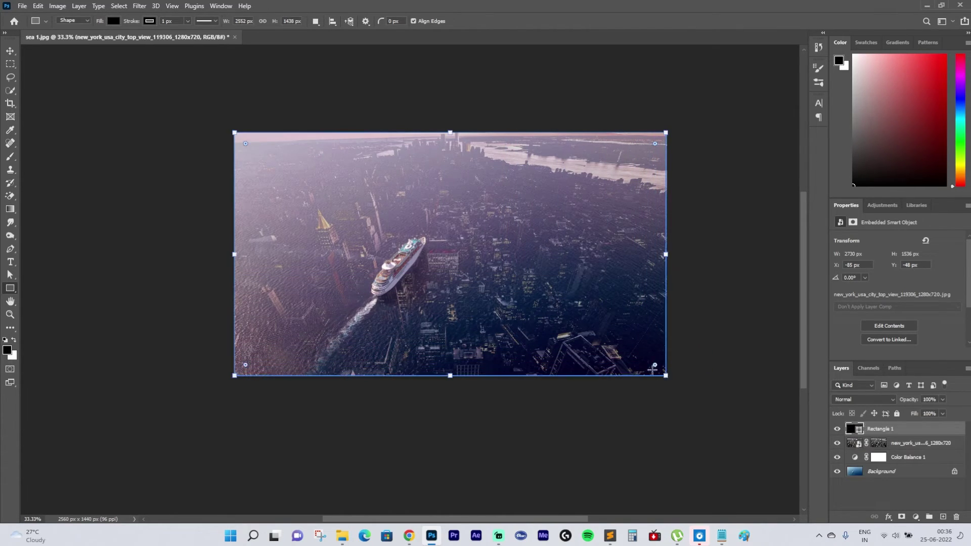
# Remove the rectangle's fill and set its black stroke to about 27 px wide.
pyautogui.click(867, 312)
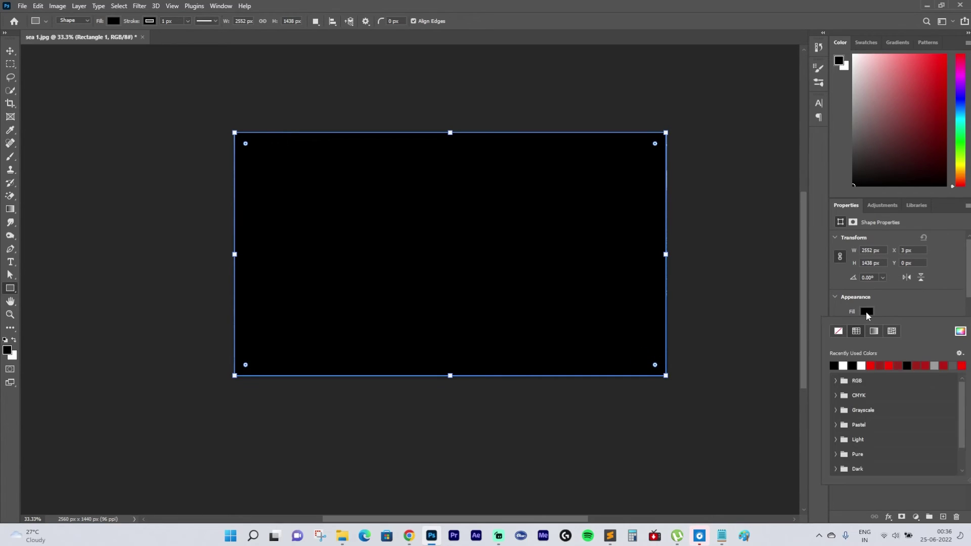
pyautogui.click(838, 332)
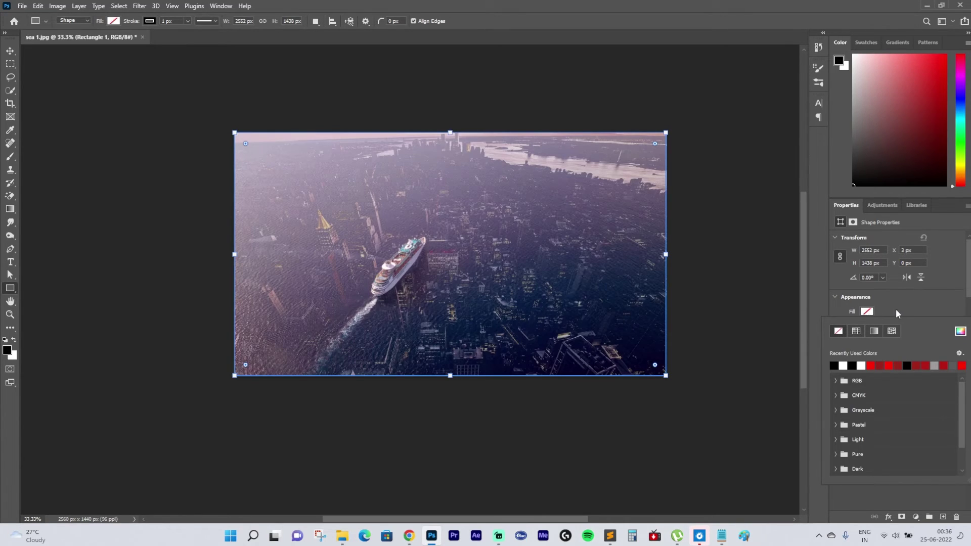
pyautogui.click(873, 312)
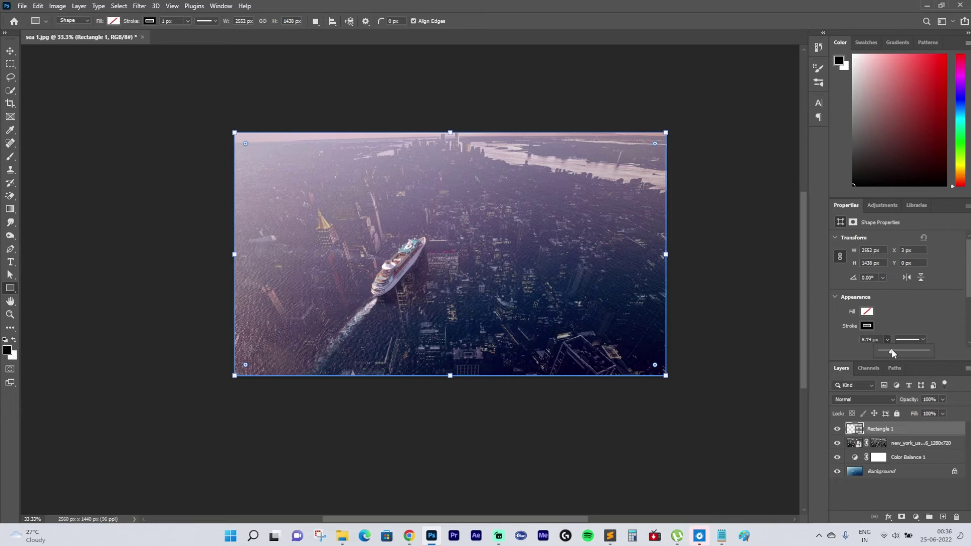
pyautogui.moveTo(893, 353); pyautogui.dragTo(900, 353)
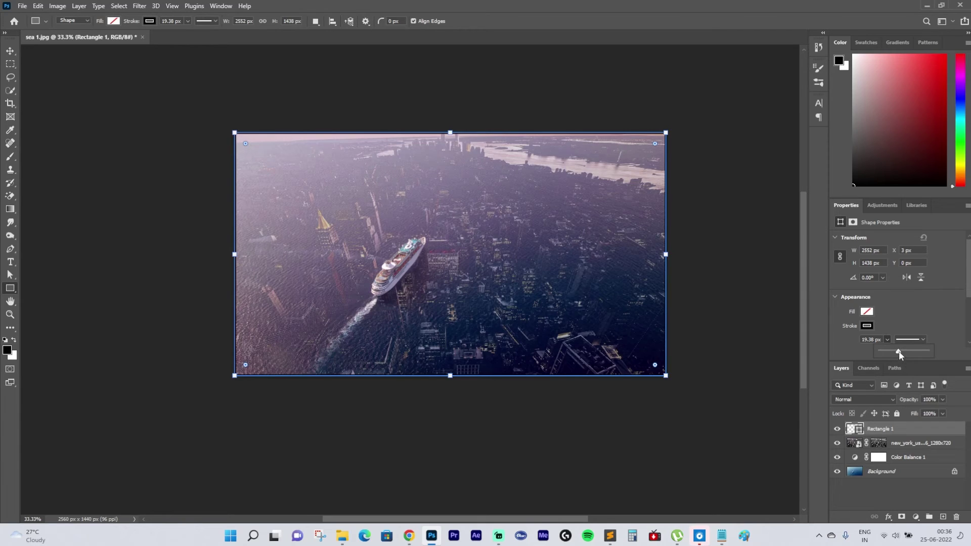
pyautogui.moveTo(899, 353); pyautogui.dragTo(904, 353)
pyautogui.press('v')
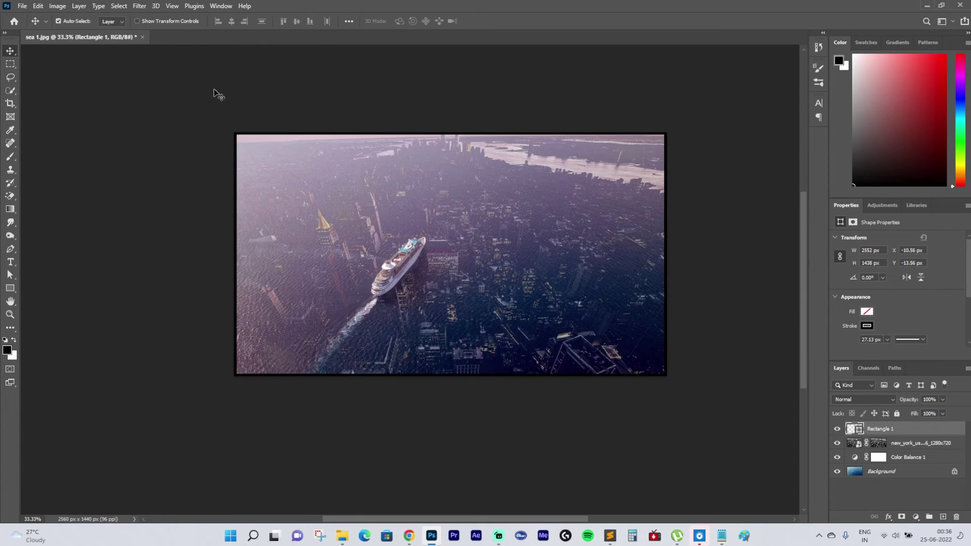
# Convert Rectangle 1 to a smart object and apply a Gaussian Blur with a radius of 138.8 pixels.
pyautogui.click(139, 6)
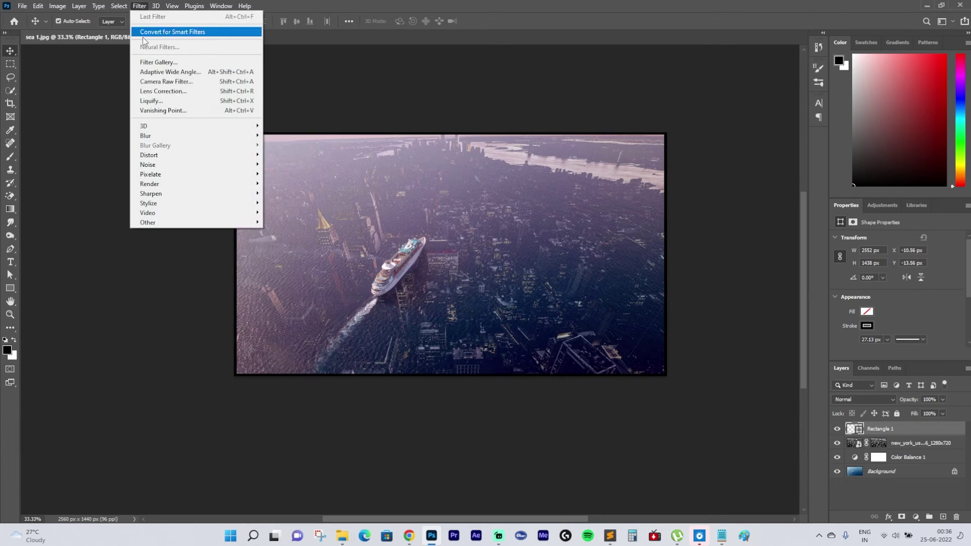
pyautogui.moveTo(189, 135)
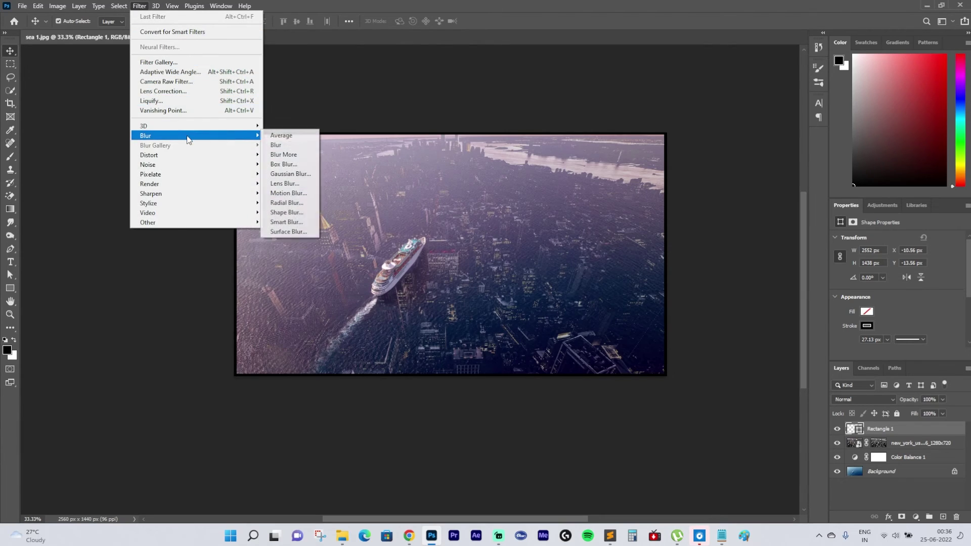
pyautogui.click(286, 173)
pyautogui.click(487, 196)
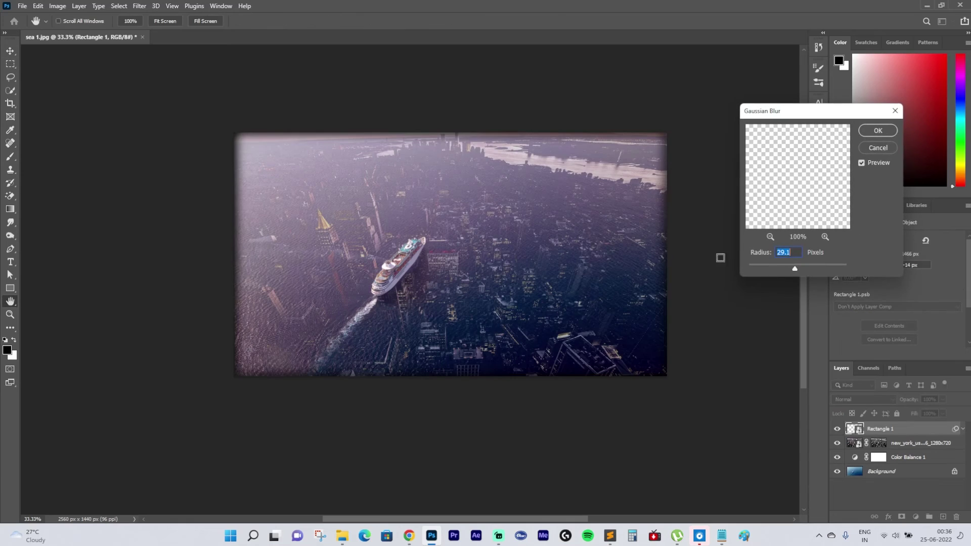
pyautogui.moveTo(796, 269); pyautogui.dragTo(818, 272)
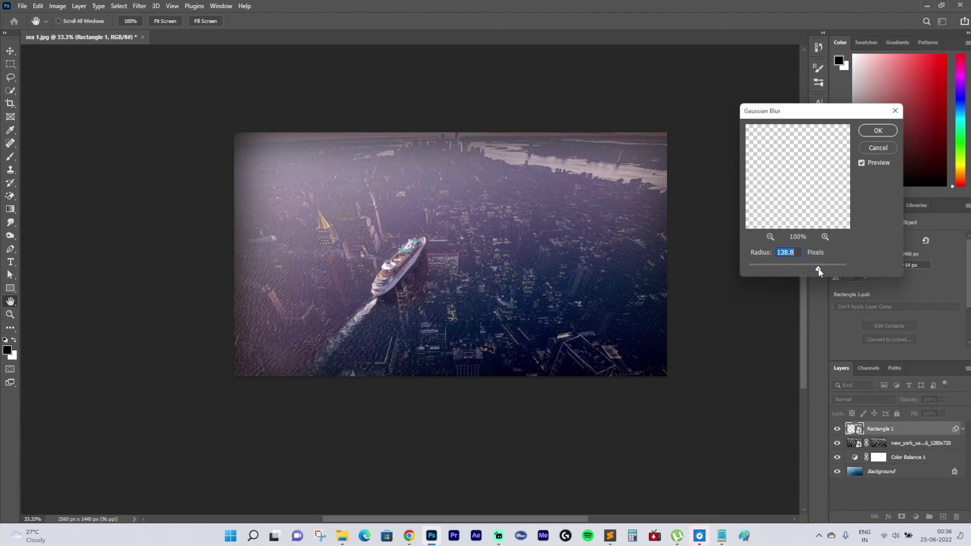
pyautogui.click(874, 132)
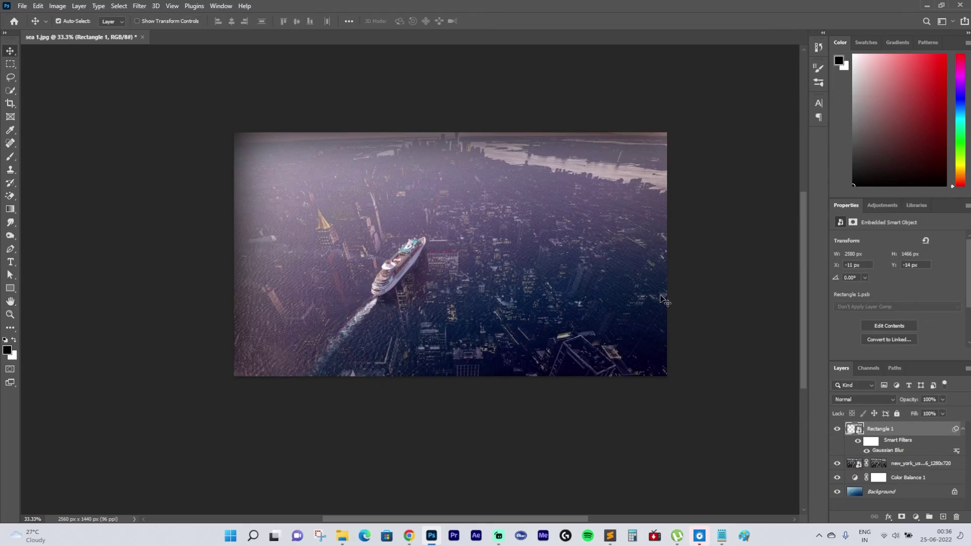